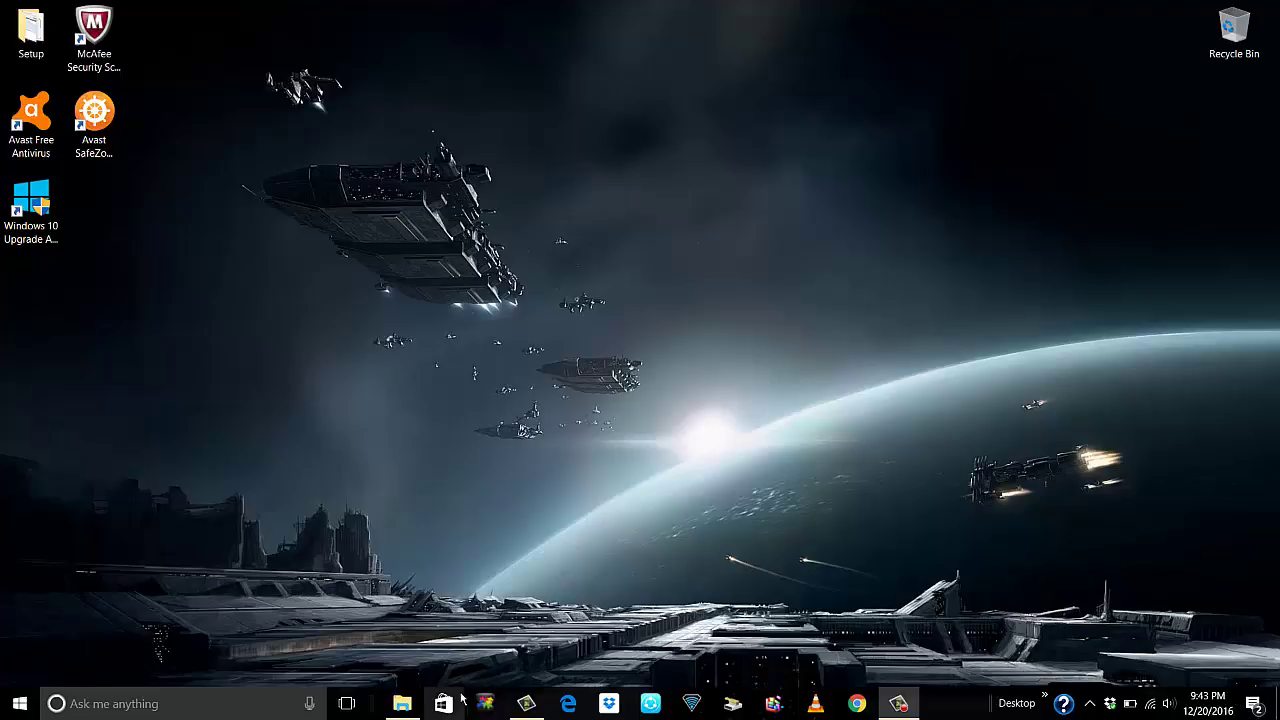
Open Chrome on the Google home page
click(857, 704)
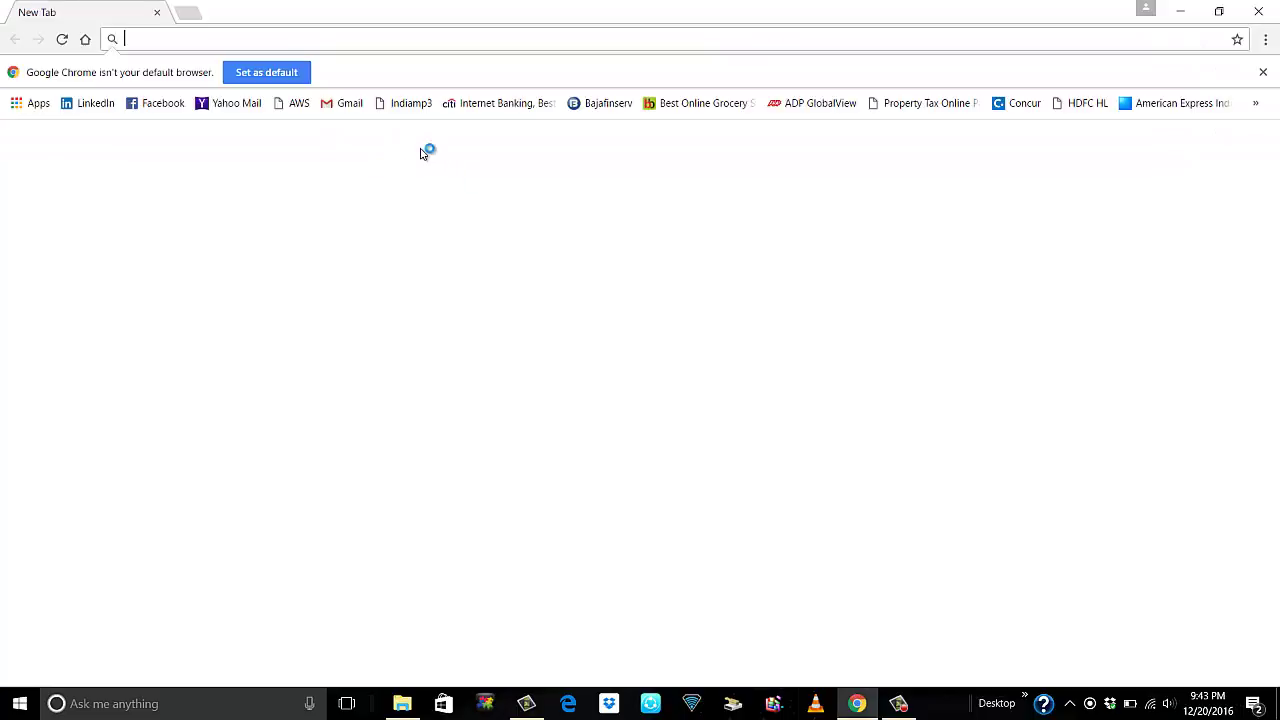
click(600, 310)
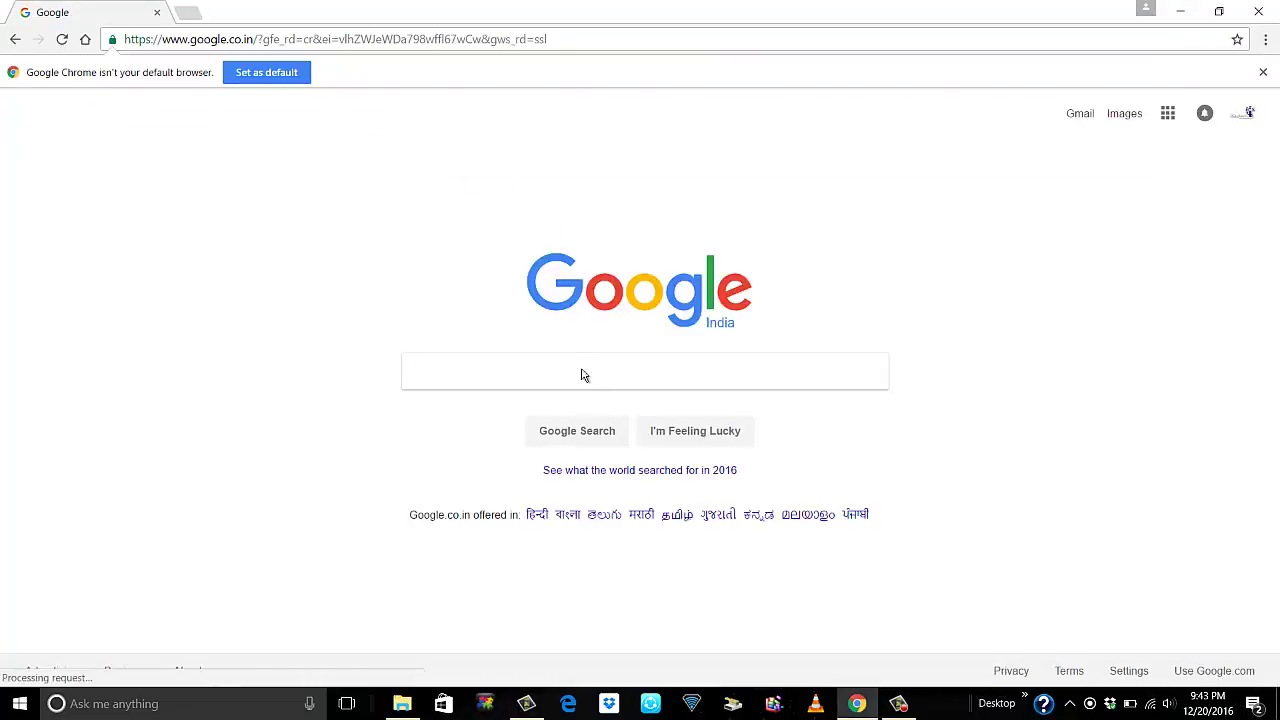
text(email)
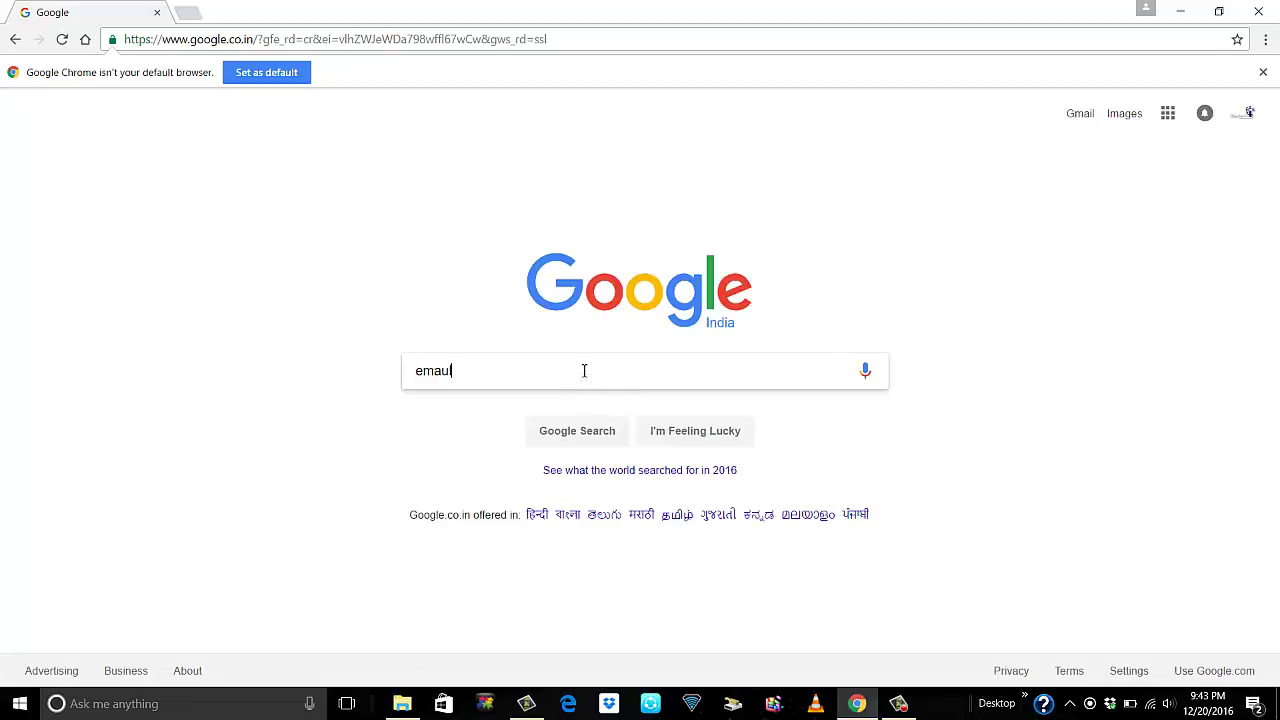
key(BackSpace)
key(BackSpace)
key(BackSpace)
key(BackSpace)
key(BackSpace)
Search Google for 'ios emulator', then clear the query for a new search
text(iOS em)
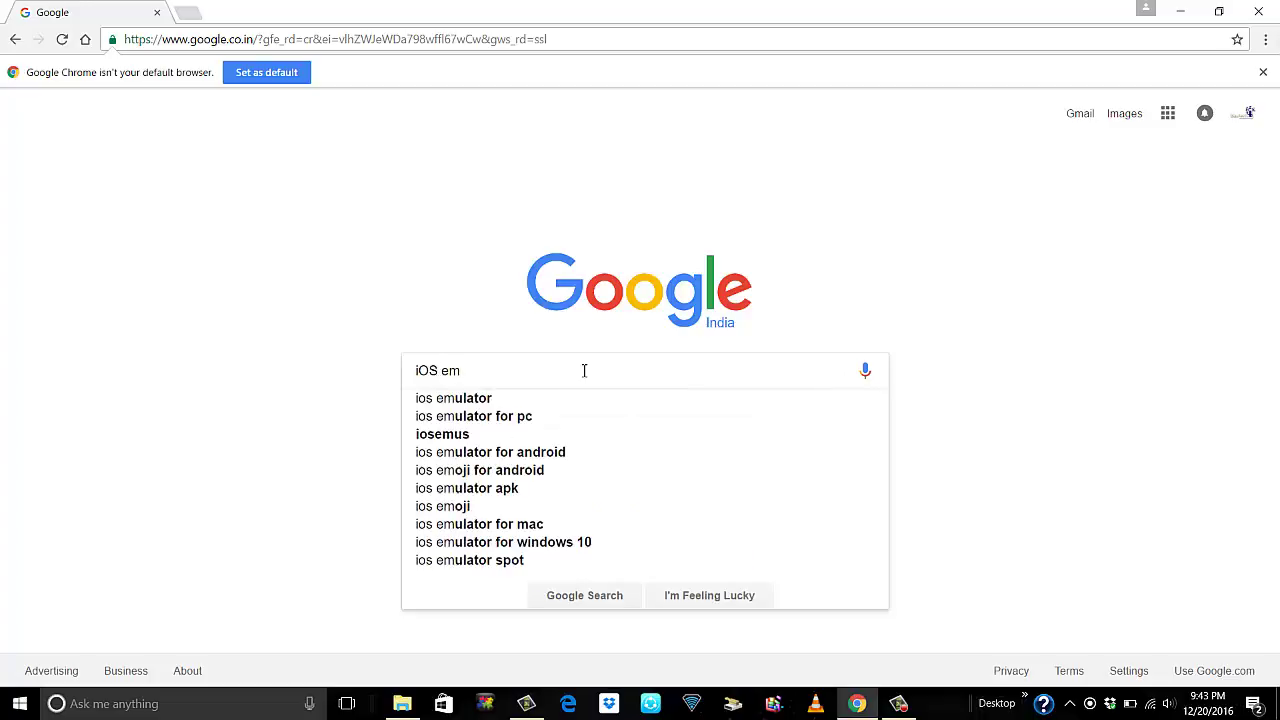
key(Down)
key(Return)
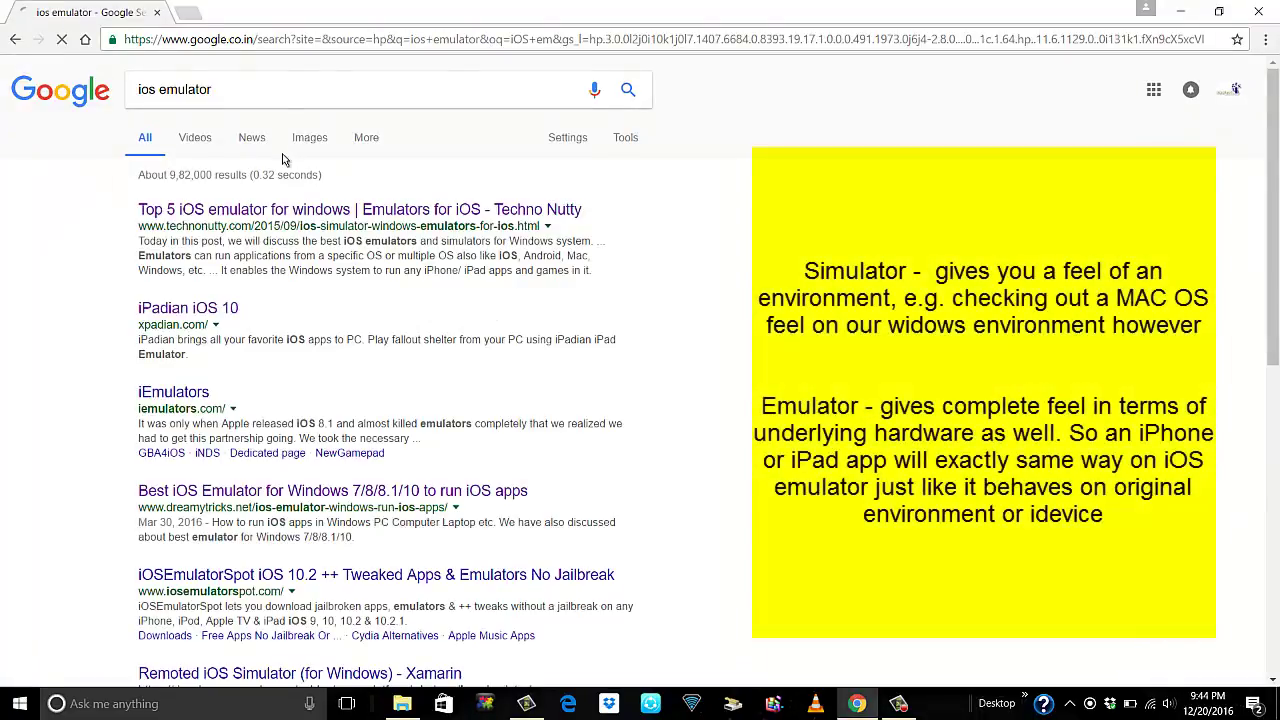
click(254, 91)
key(BackSpace)
key(BackSpace)
key(BackSpace)
key(BackSpace)
key(BackSpace)
key(BackSpace)
key(BackSpace)
key(BackSpace)
key(BackSpace)
key(BackSpace)
key(BackSpace)
key(BackSpace)
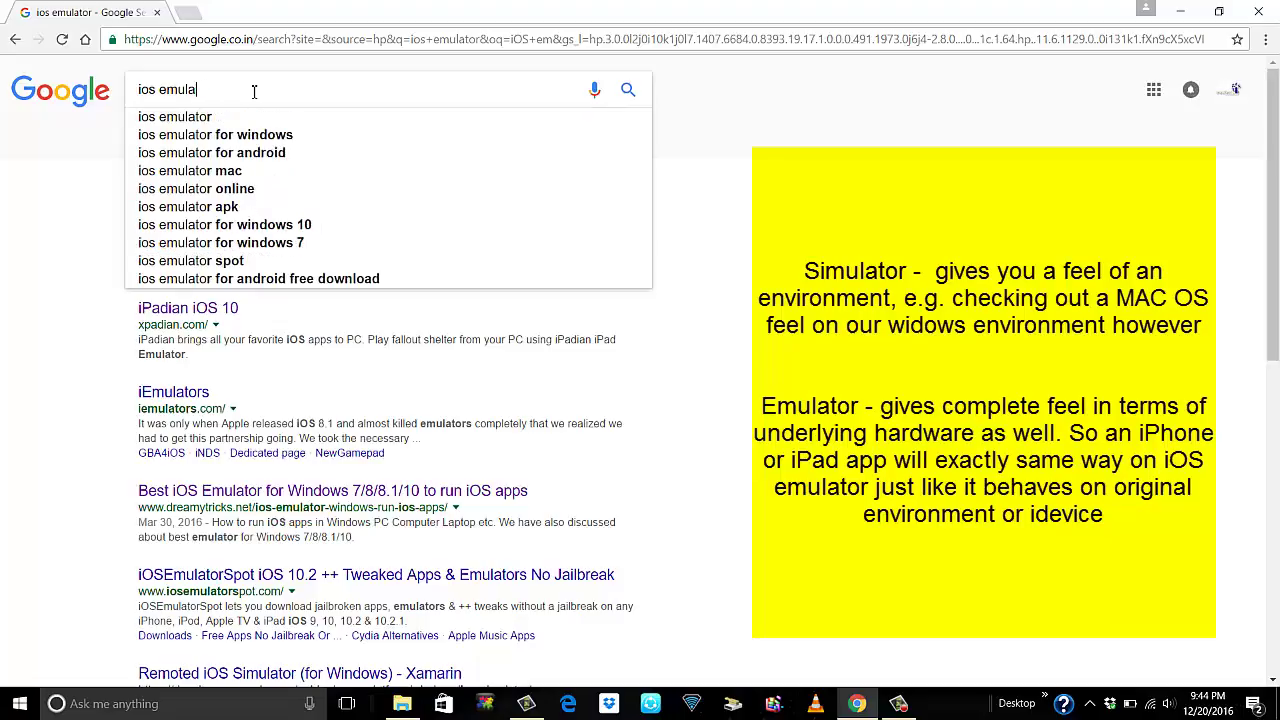
Search Google for 'simulator' and re-run it to show its dictionary definition
text(sim)
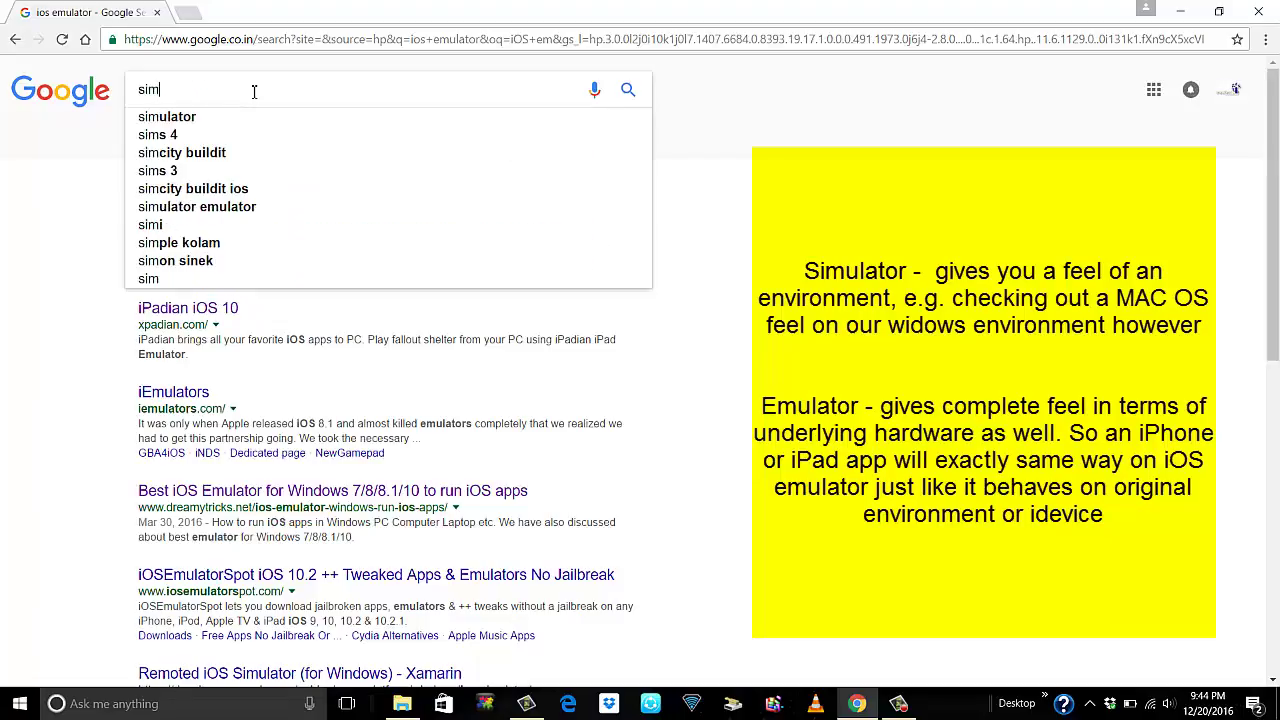
key(Down)
key(Return)
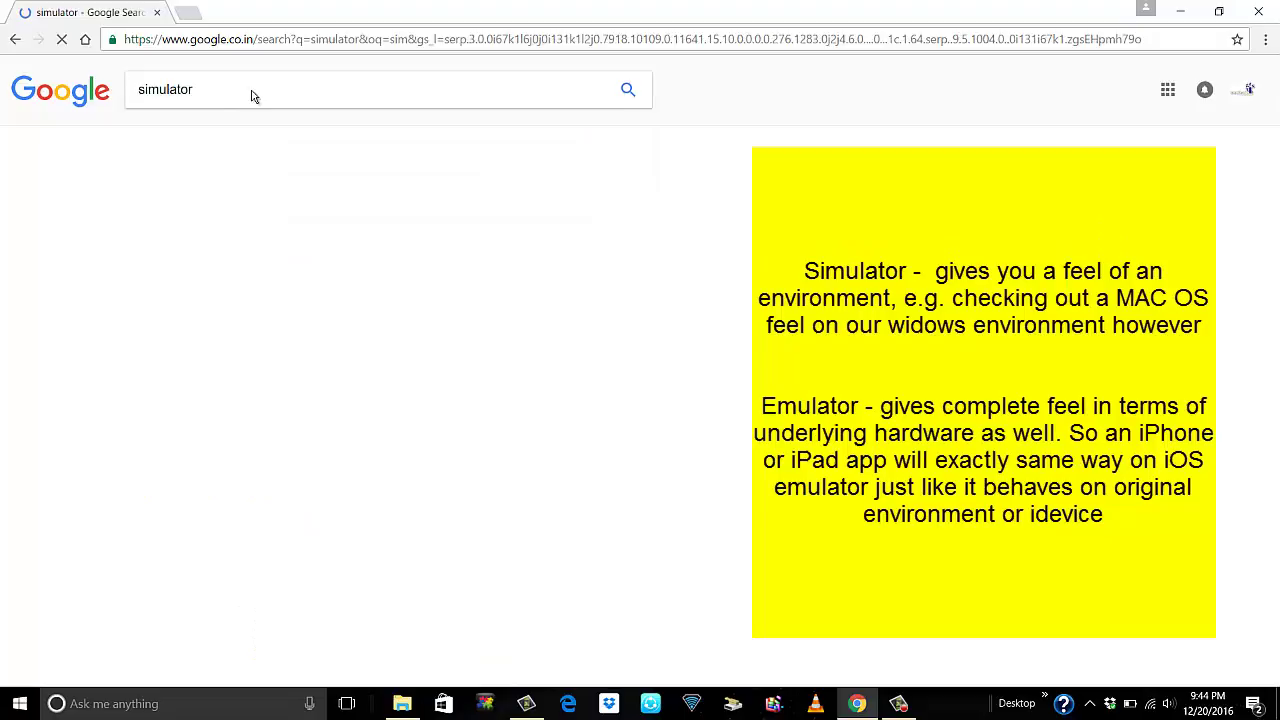
click(234, 97)
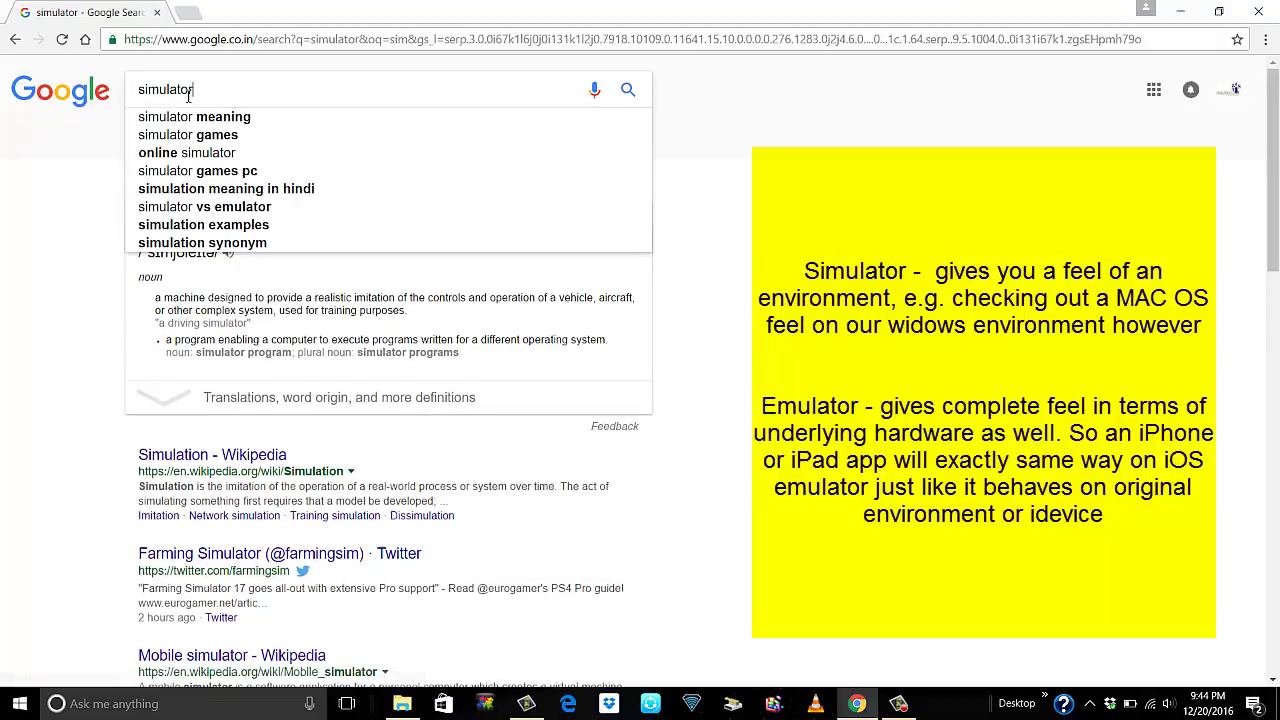
double_click(234, 97)
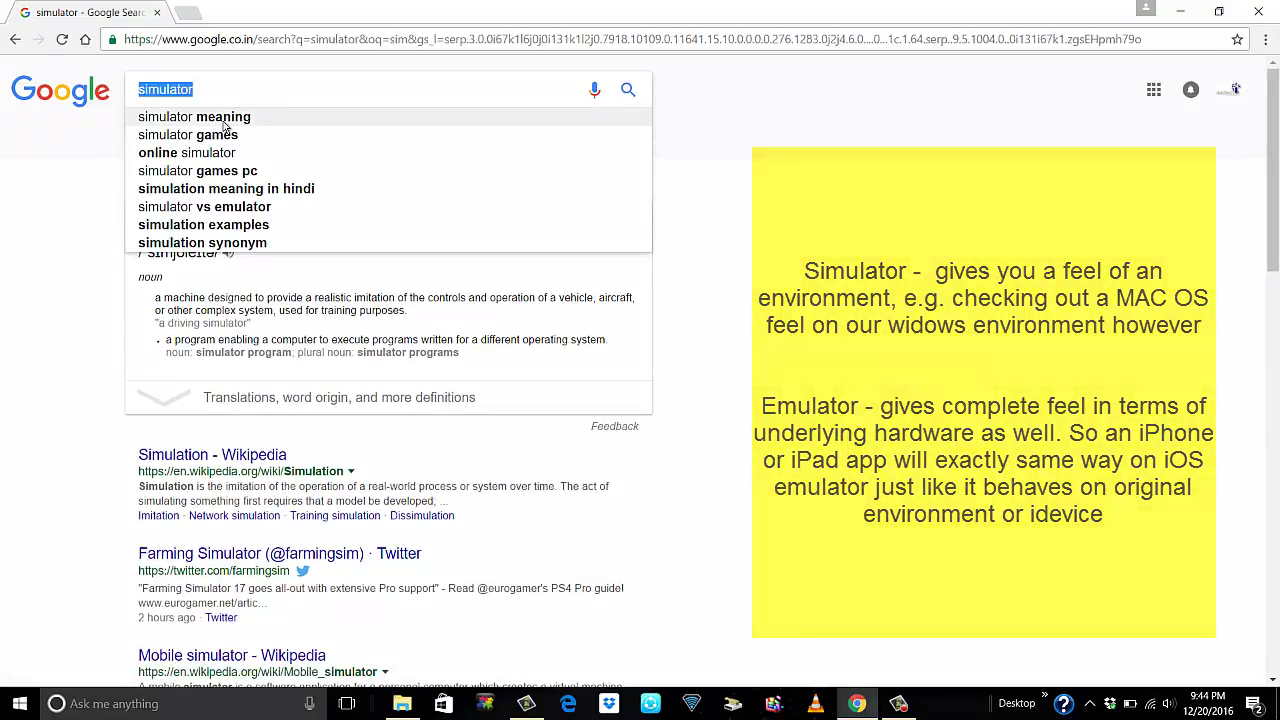
key(Return)
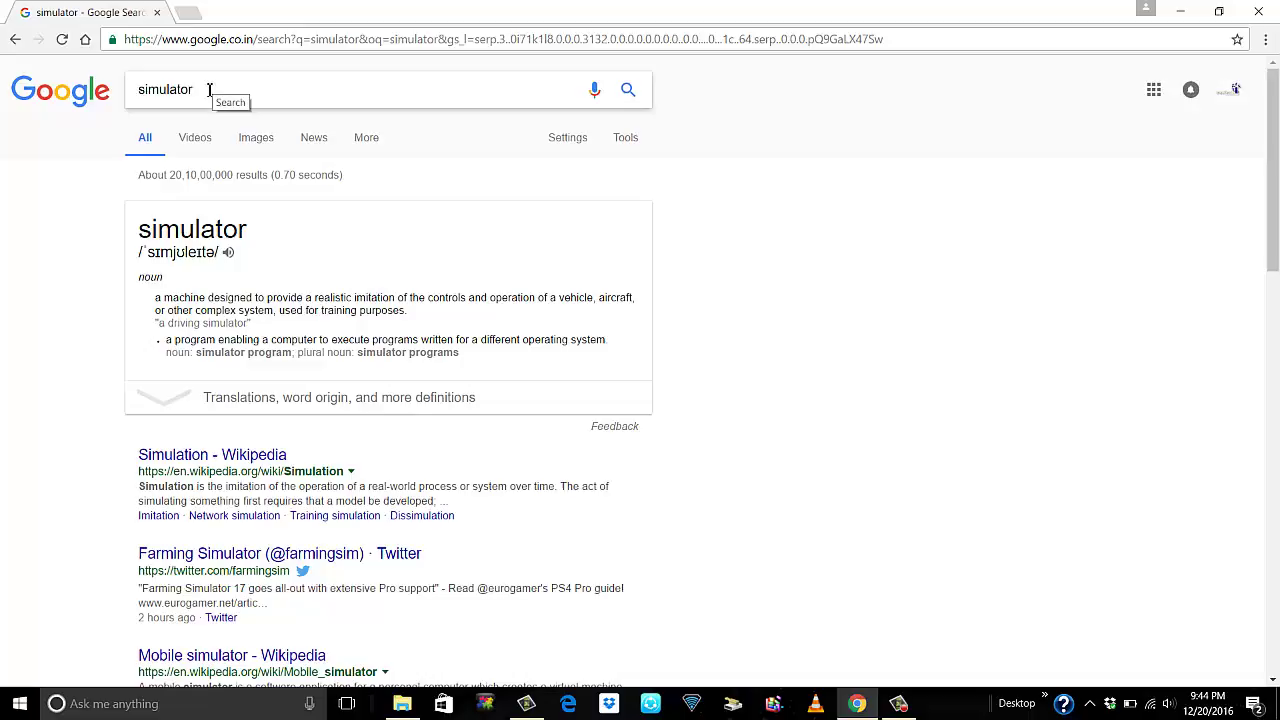
Minimize Chrome to reveal the desktop
click(1183, 11)
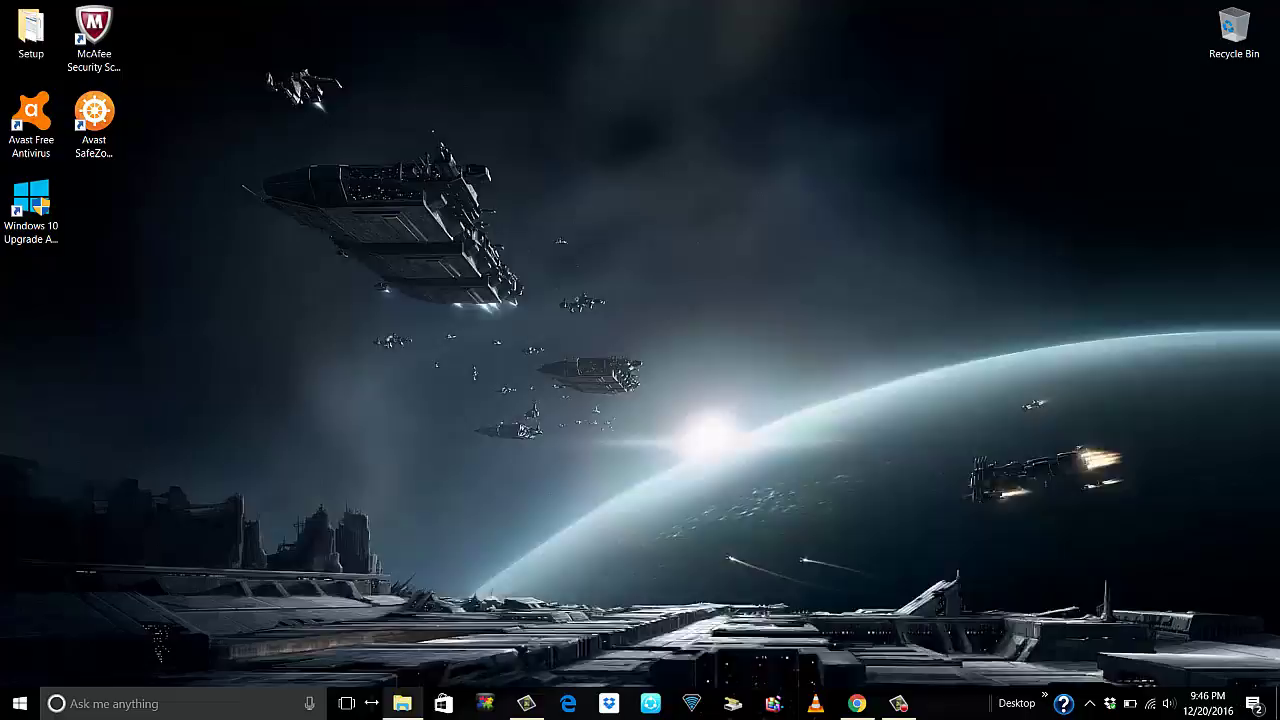
Run ipadian.exe from the Downloads folder, confirming the security warning, to start iPadian setup
click(402, 703)
click(357, 304)
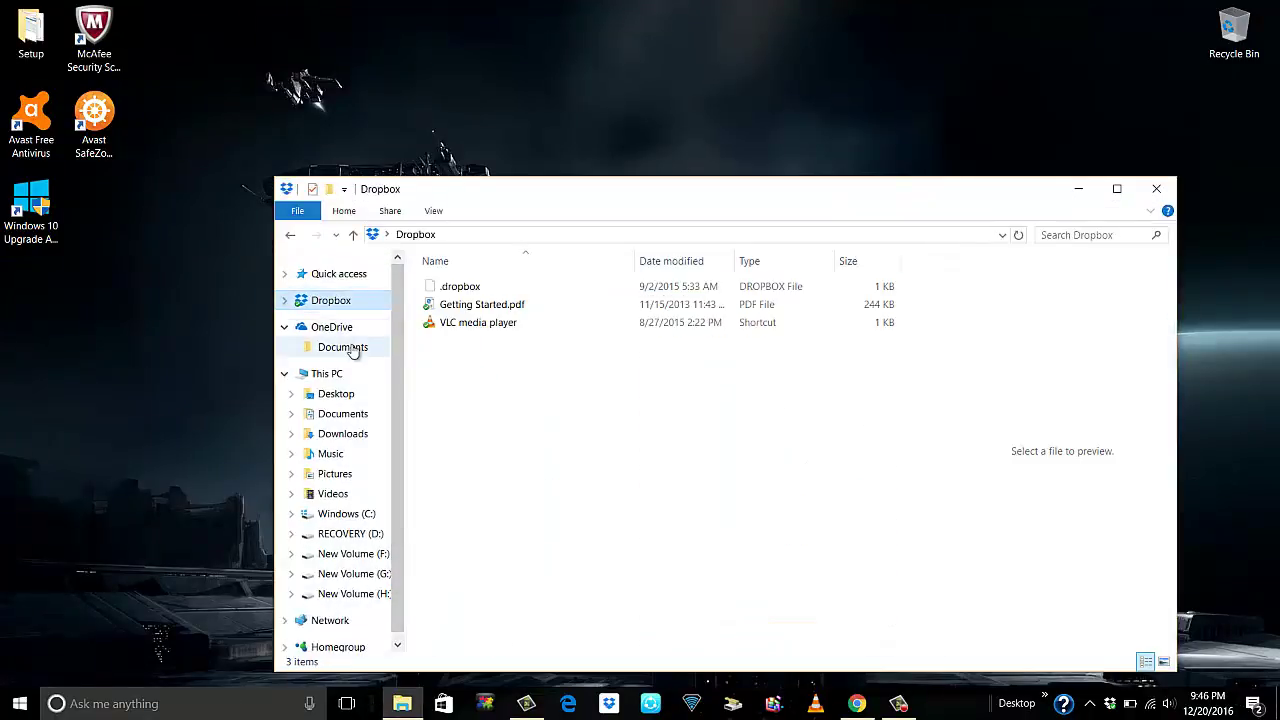
click(350, 398)
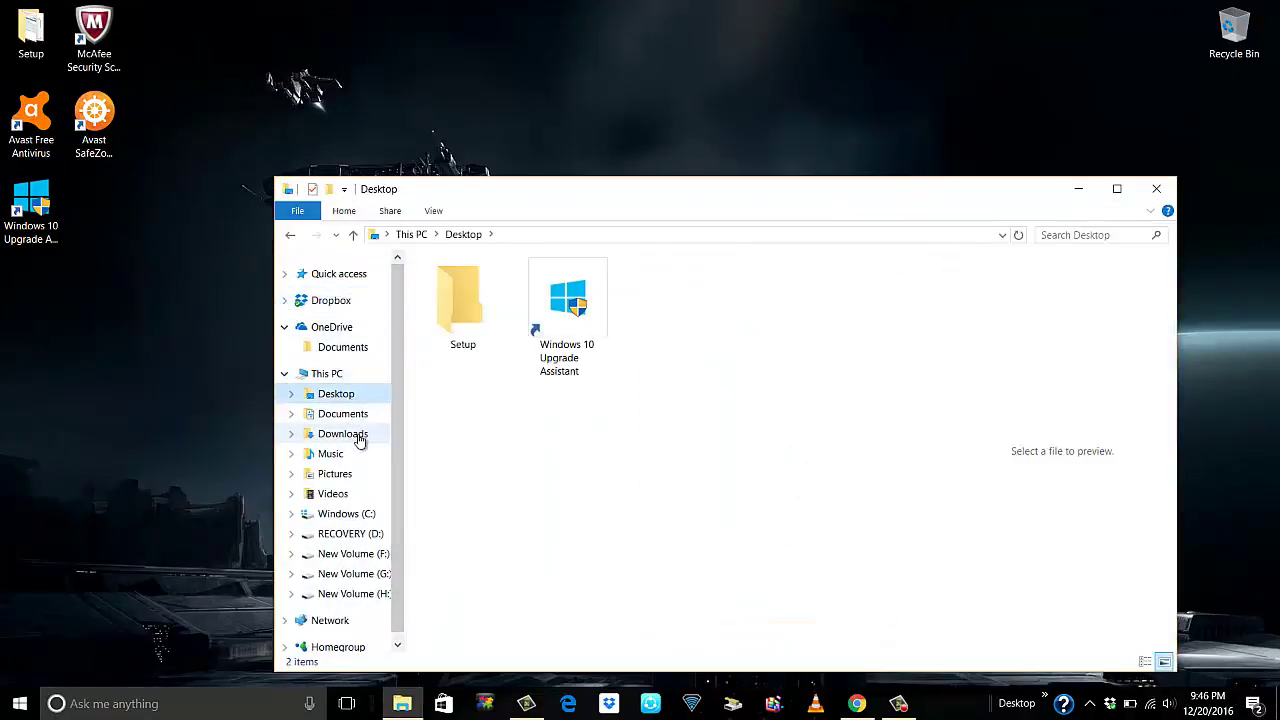
click(360, 440)
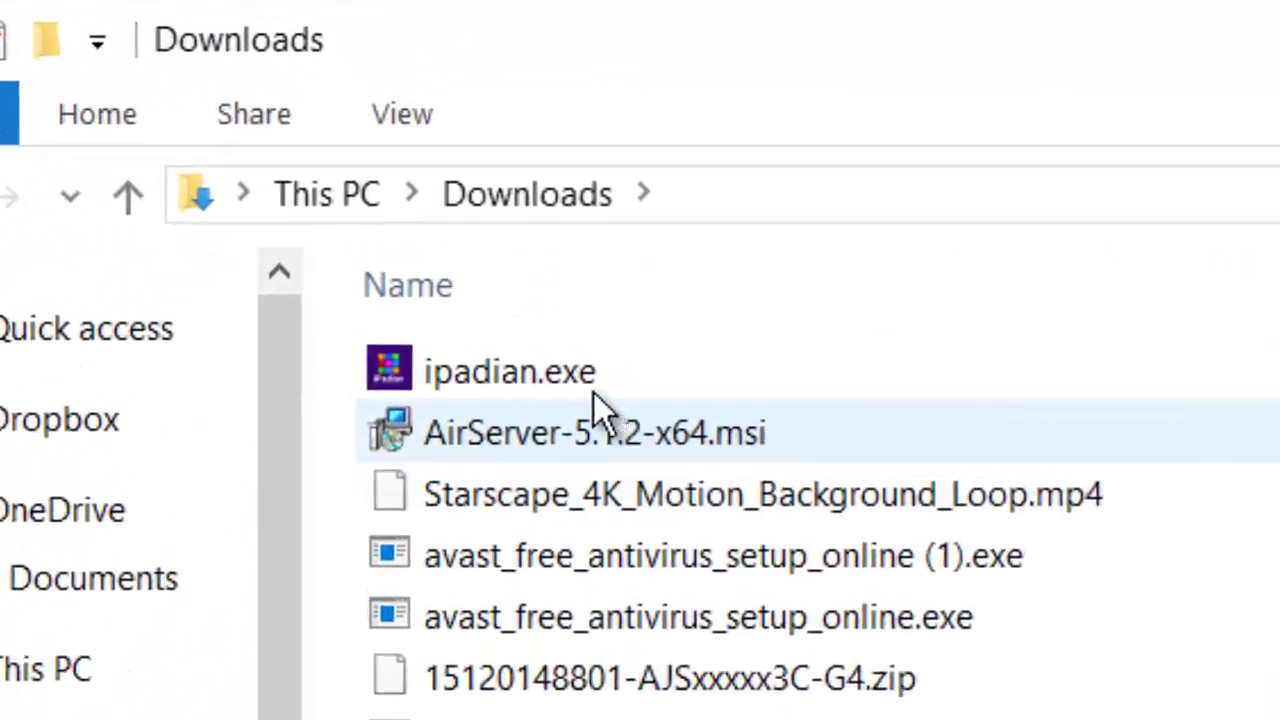
double_click(560, 372)
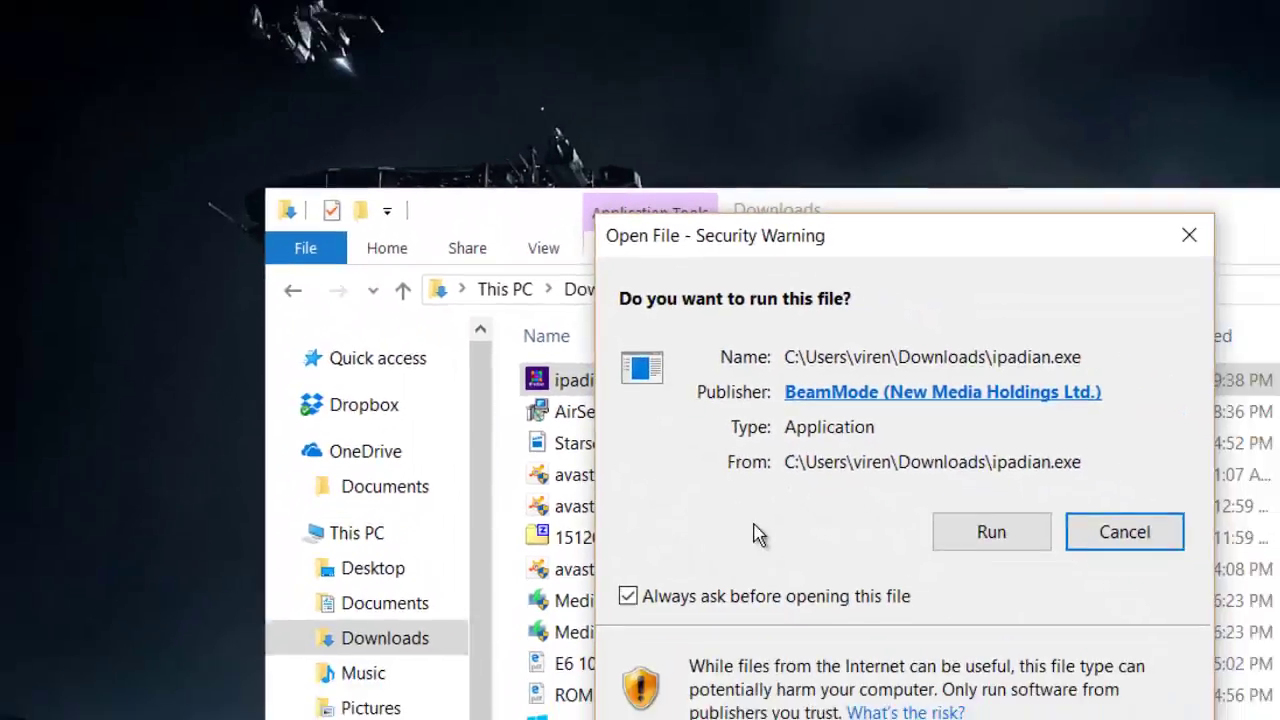
click(991, 531)
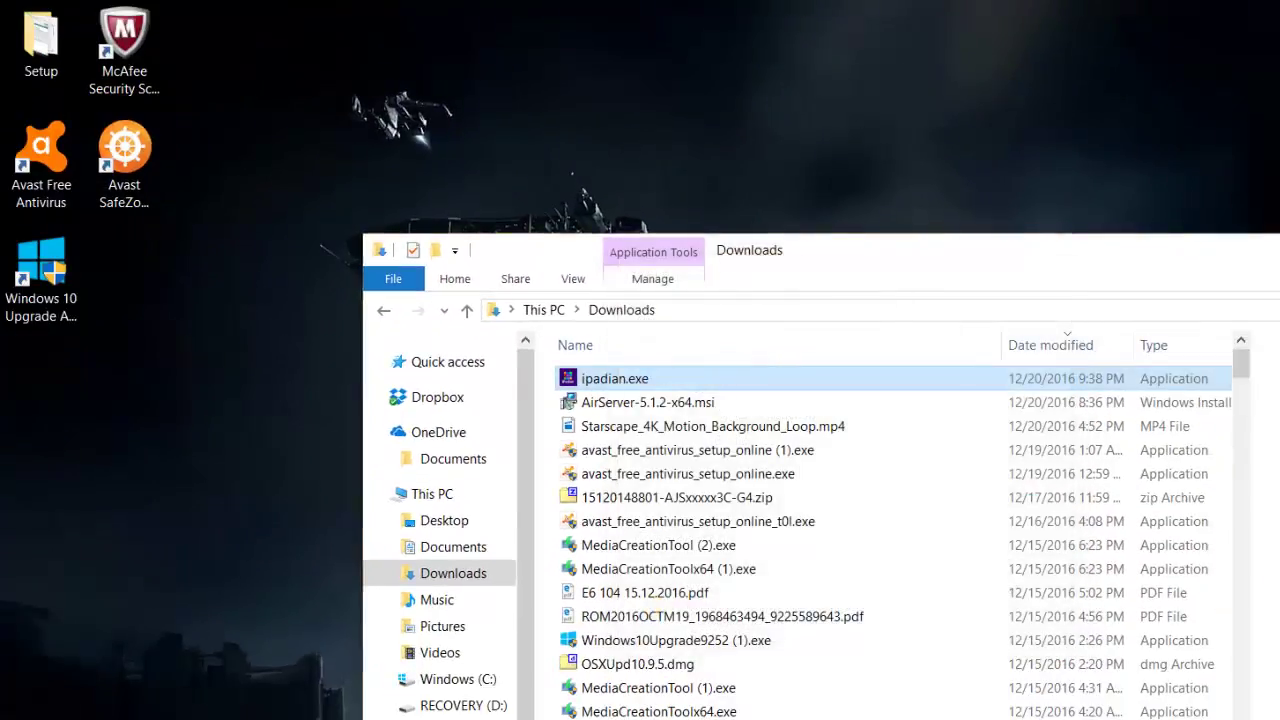
key(super+d)
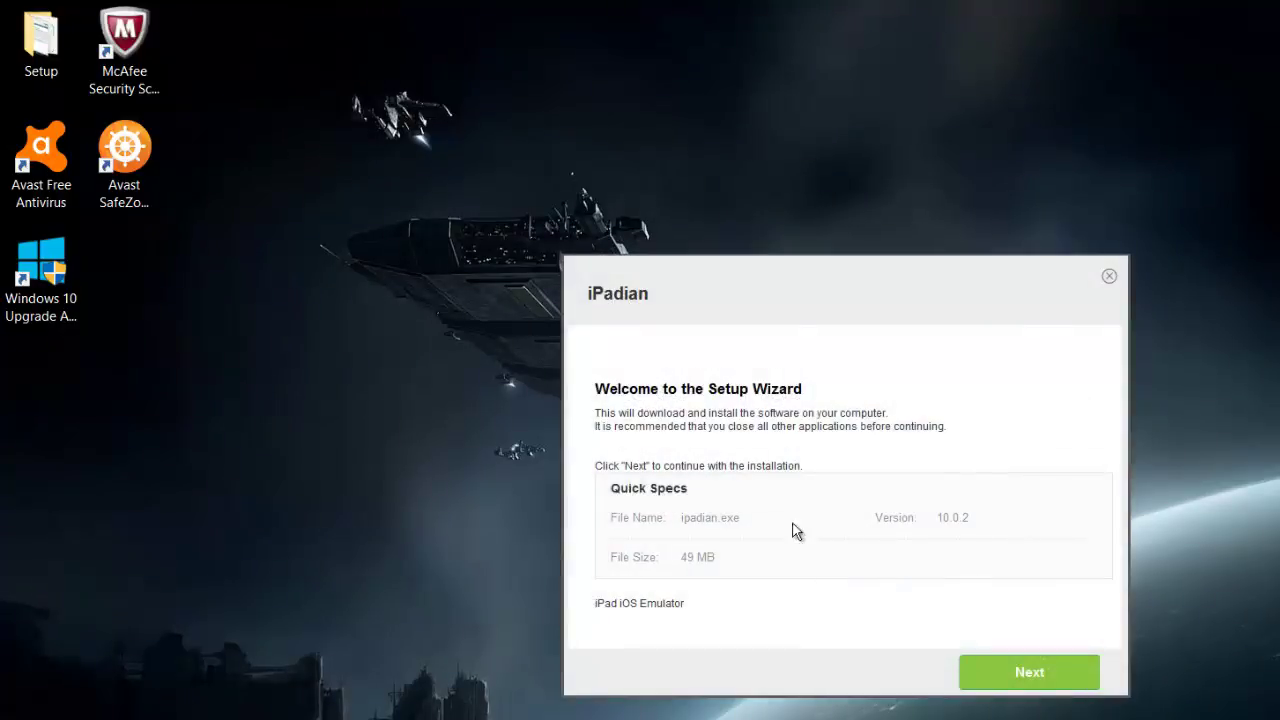
Continue past the setup welcome page and accept the Buyhatke offer
click(1035, 680)
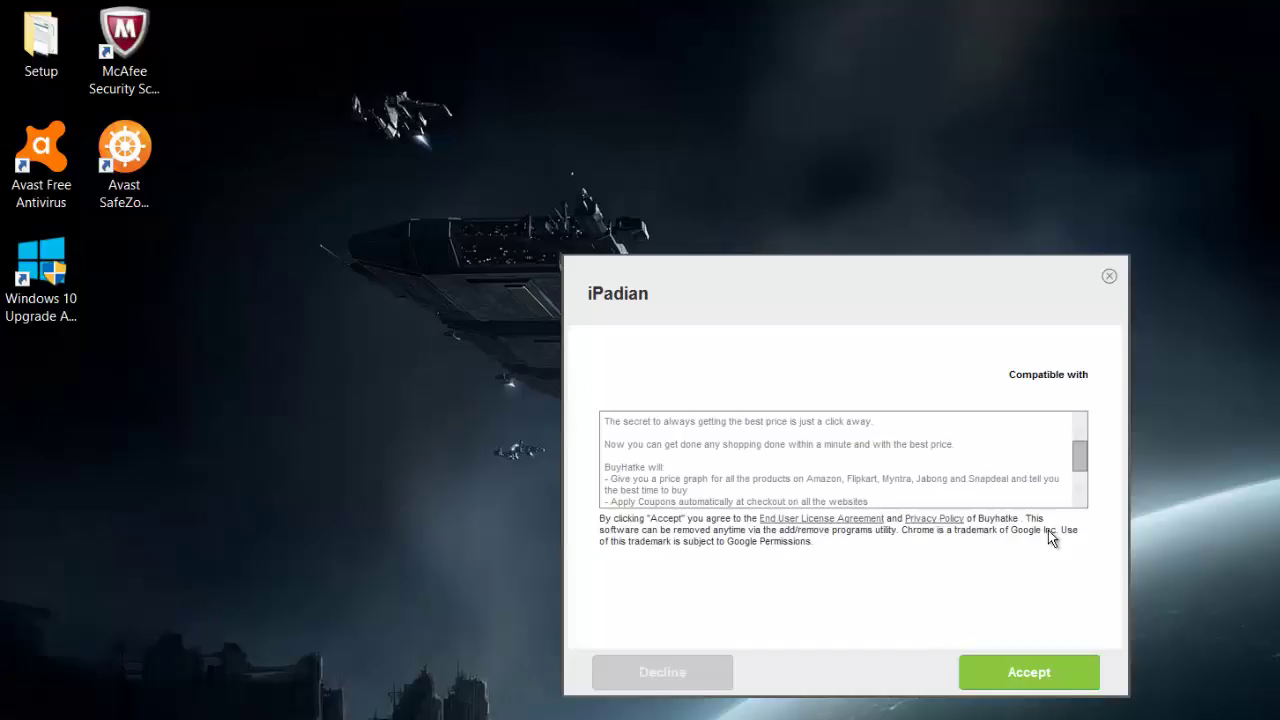
click(1031, 680)
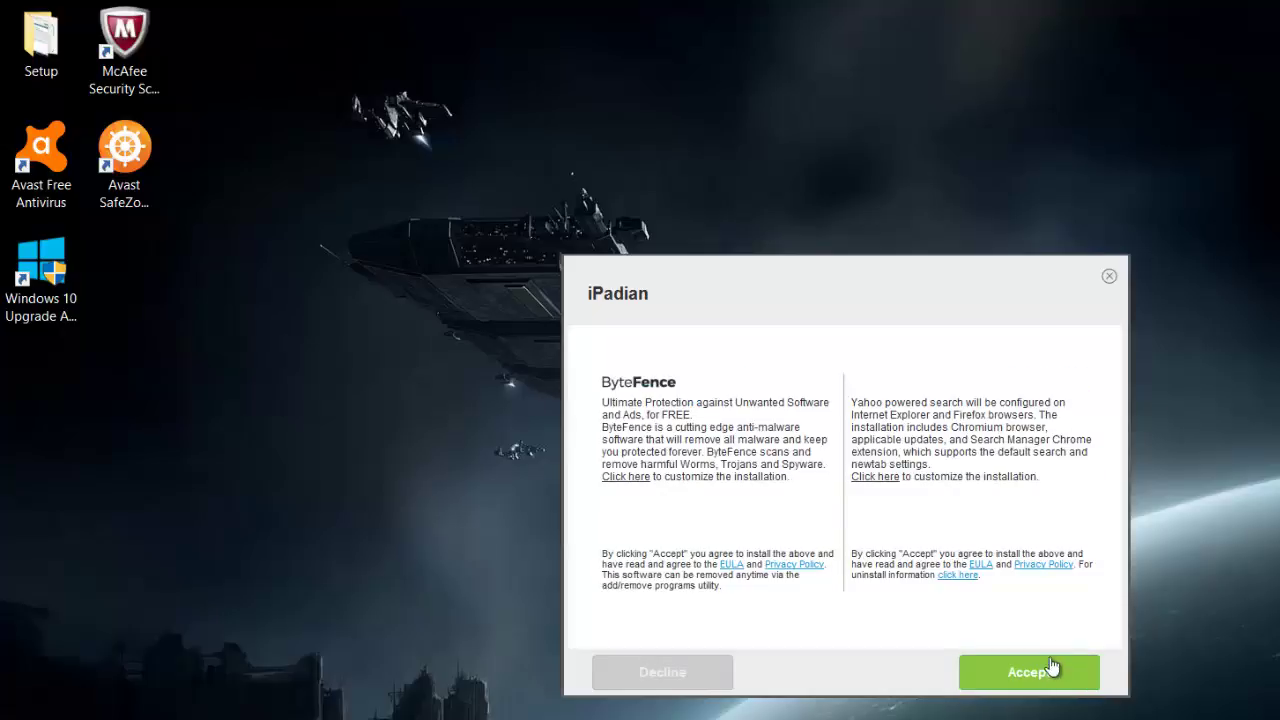
Accept the ByteFence and Yahoo offers and let the install reach 100%
click(1034, 674)
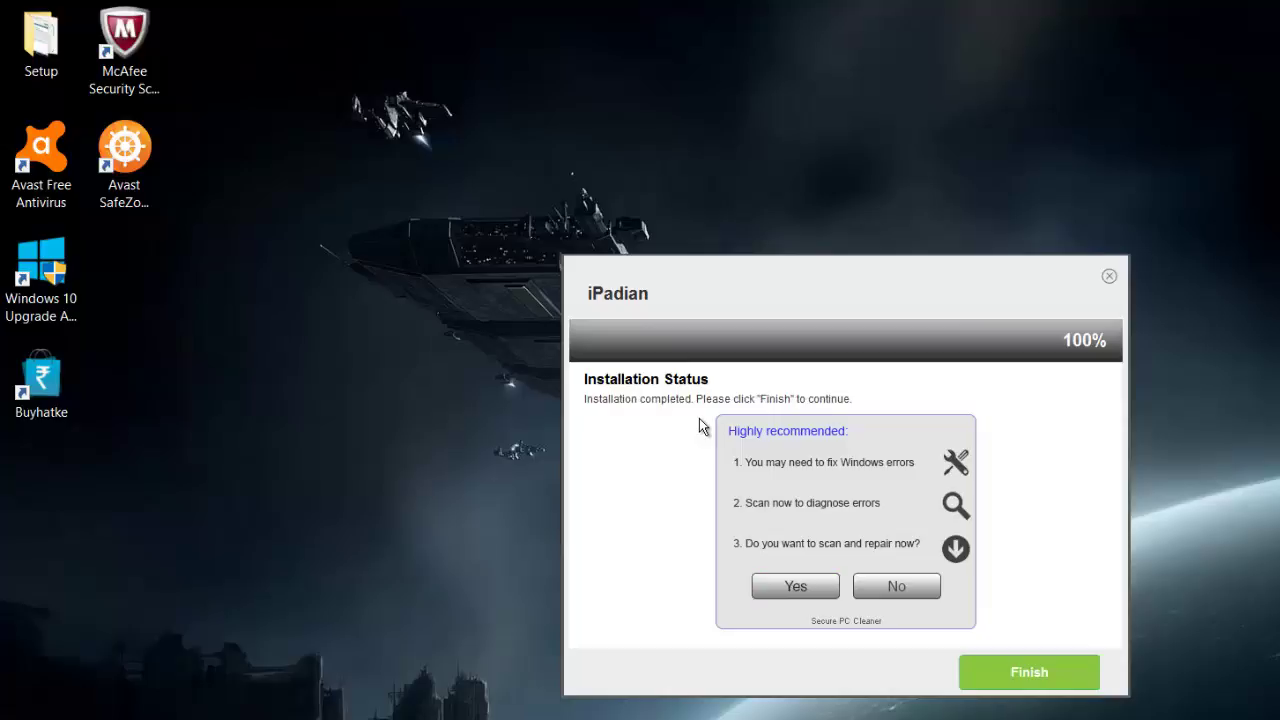
Finish and close the iPadian installer, declining the Secure PC Cleaner scan offer
click(1040, 678)
click(1072, 667)
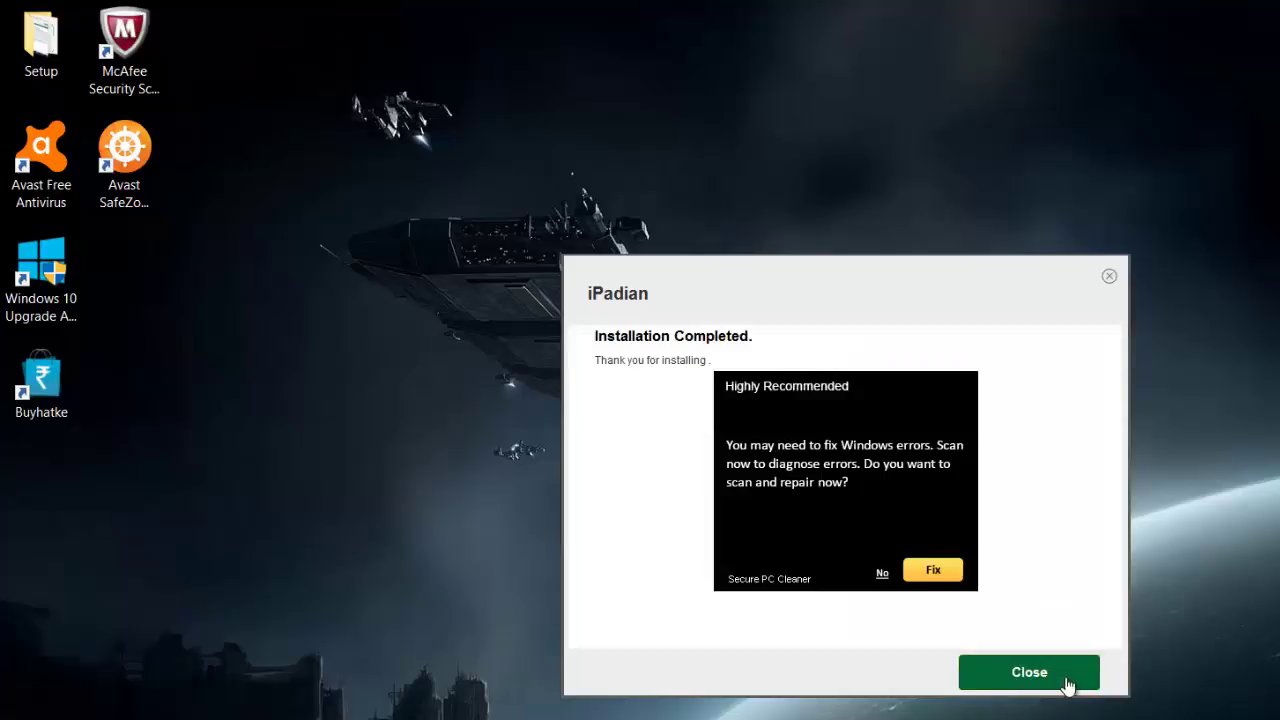
click(882, 576)
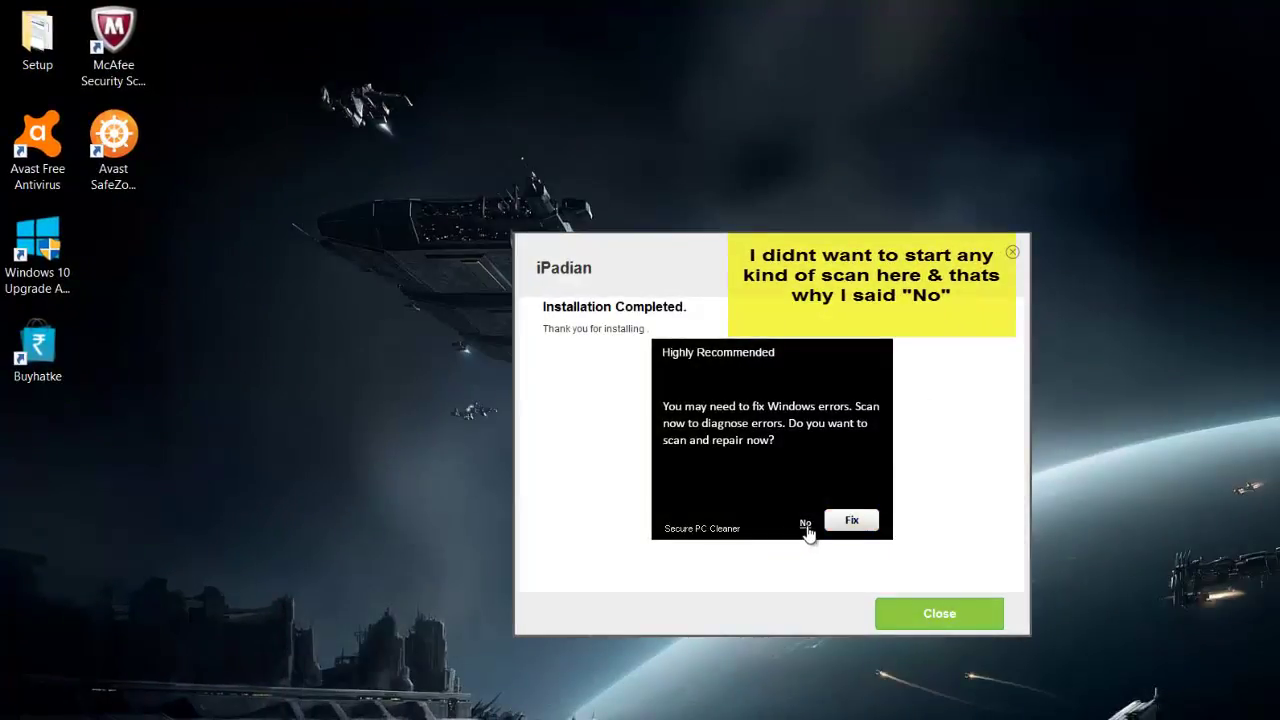
click(806, 527)
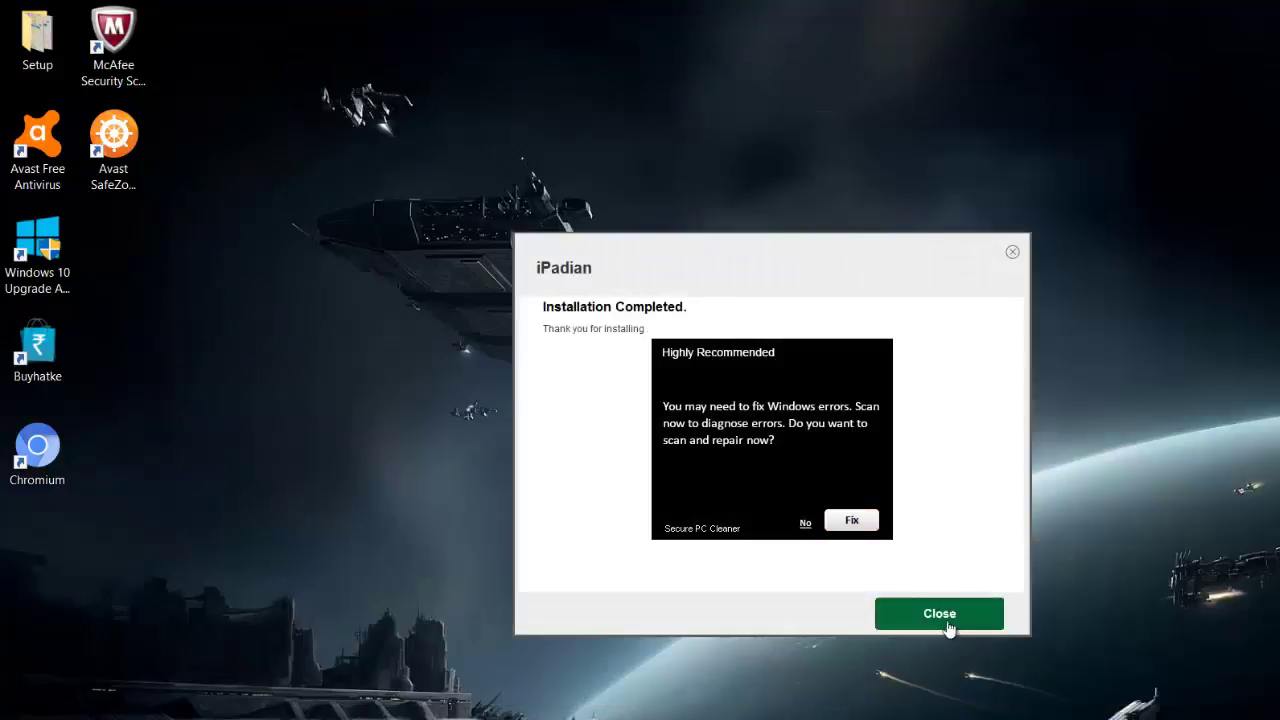
Close the Installation Completed dialog and bring up the Start menu
click(943, 617)
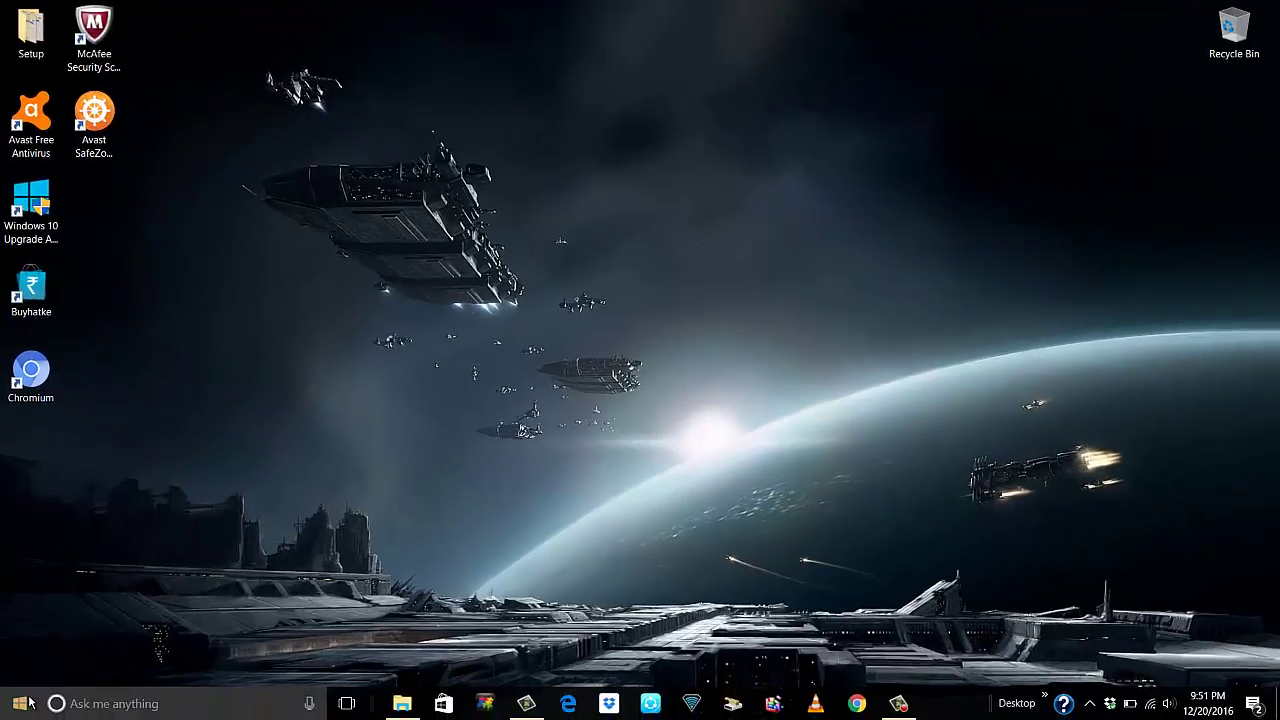
click(20, 703)
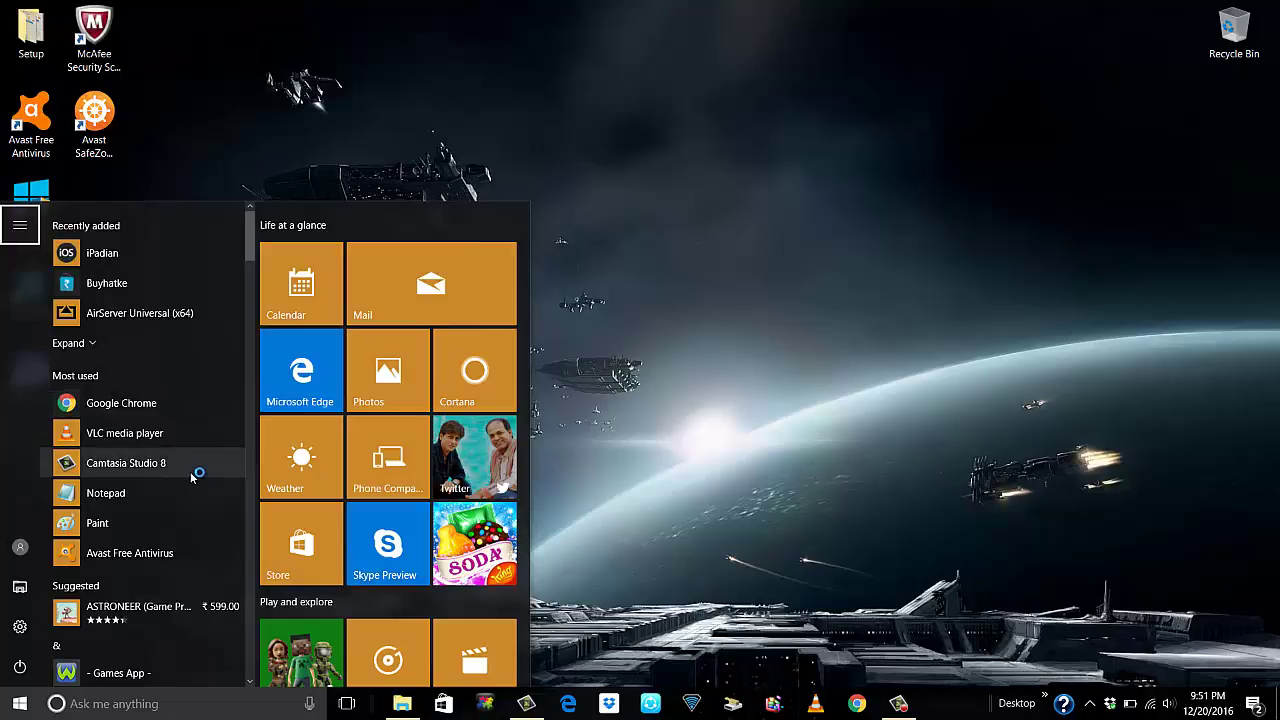
scroll(192, 477, down, 2)
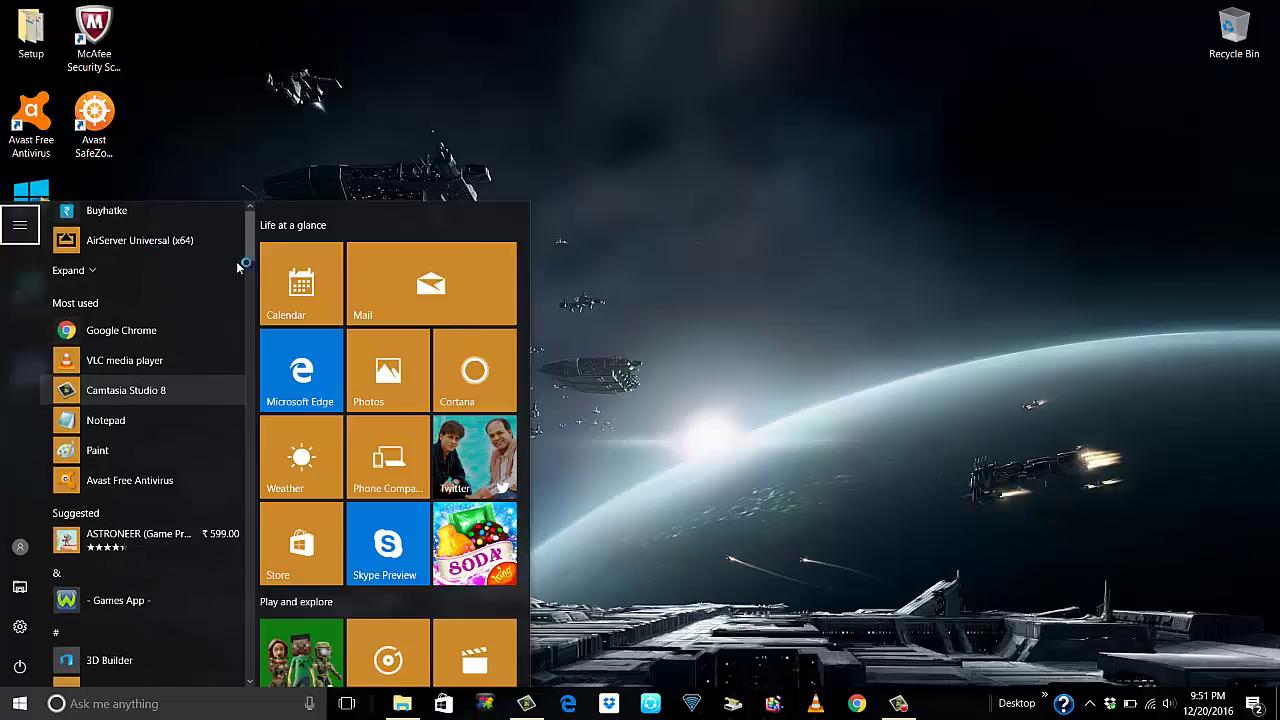
scroll(215, 262, down, 1)
scroll(230, 258, down, 3)
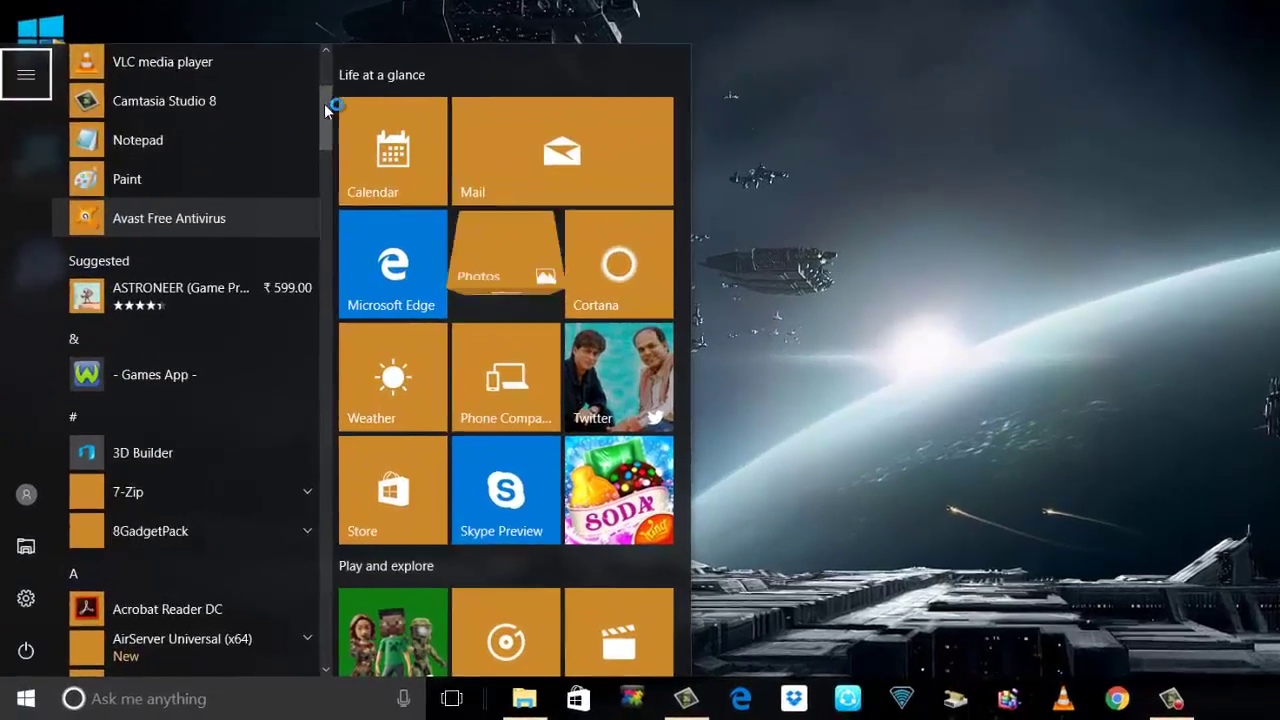
scroll(255, 250, up, 5)
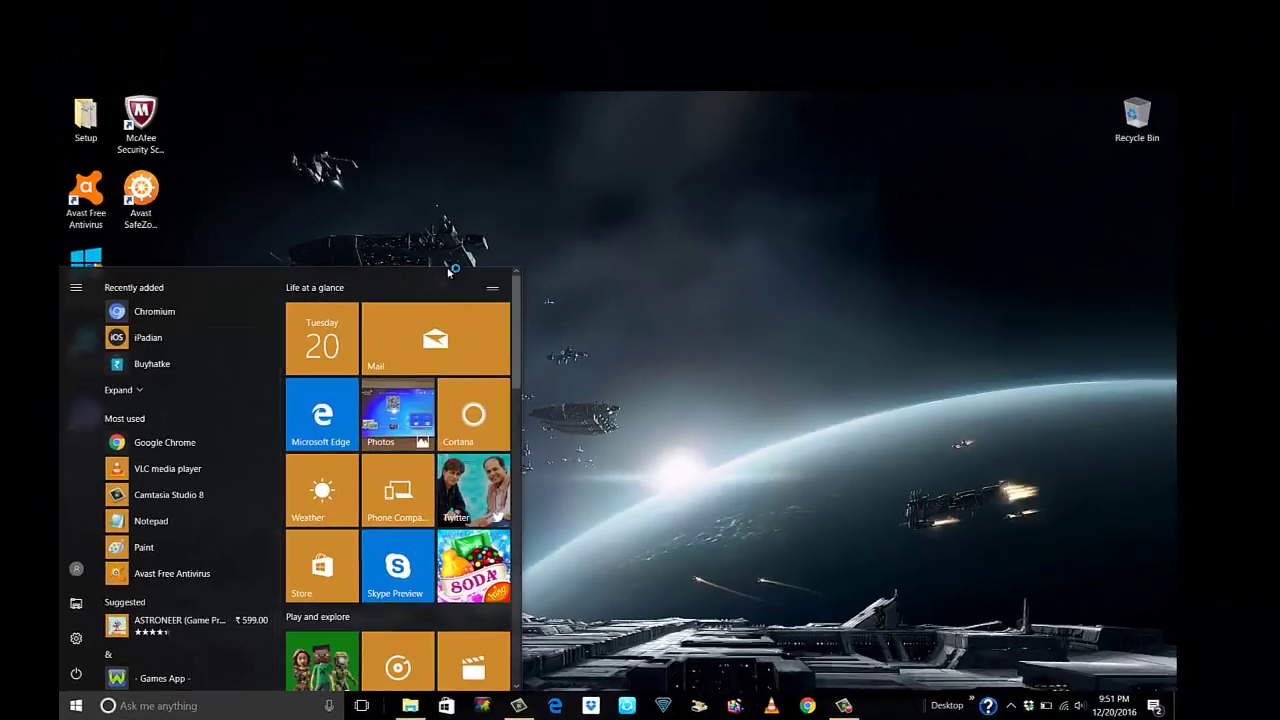
Dismiss the Start menu to return to the desktop
click(636, 248)
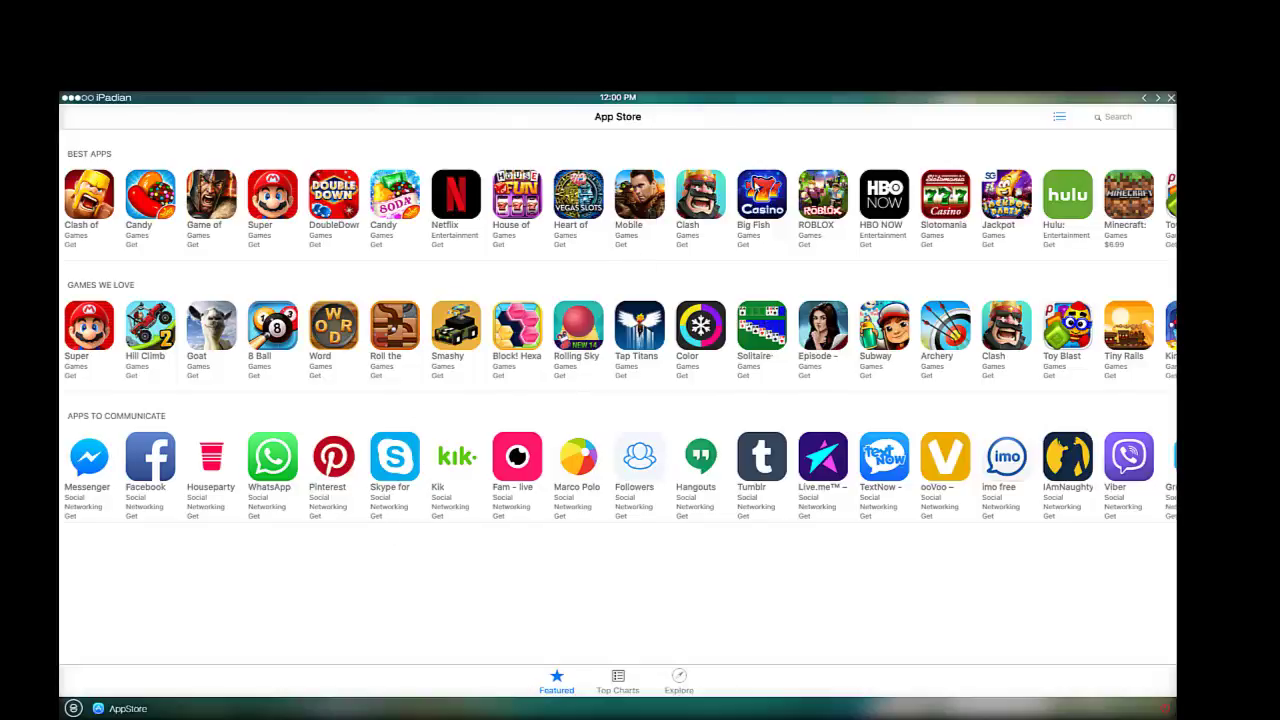
Search the App Store for 'hill climb', fixing the typo and searching again
click(1122, 119)
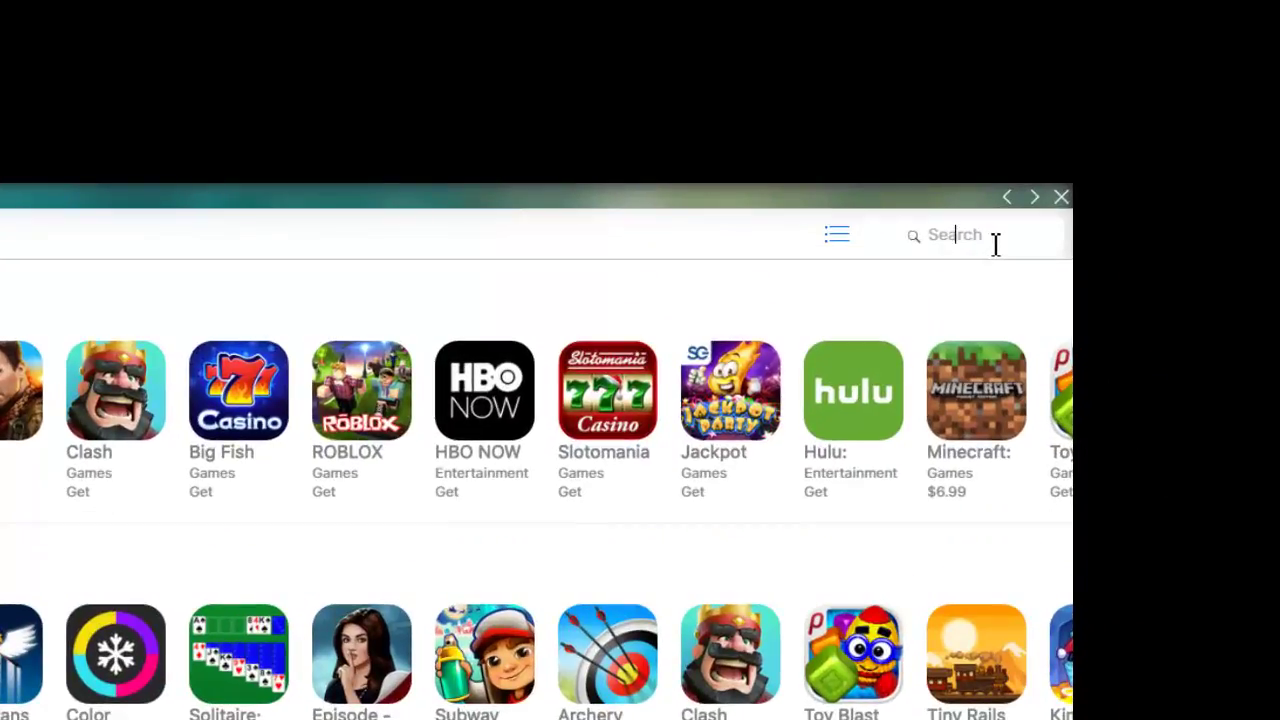
text(hjill)
key(BackSpace)
key(BackSpace)
key(BackSpace)
key(BackSpace)
text(ill clim)
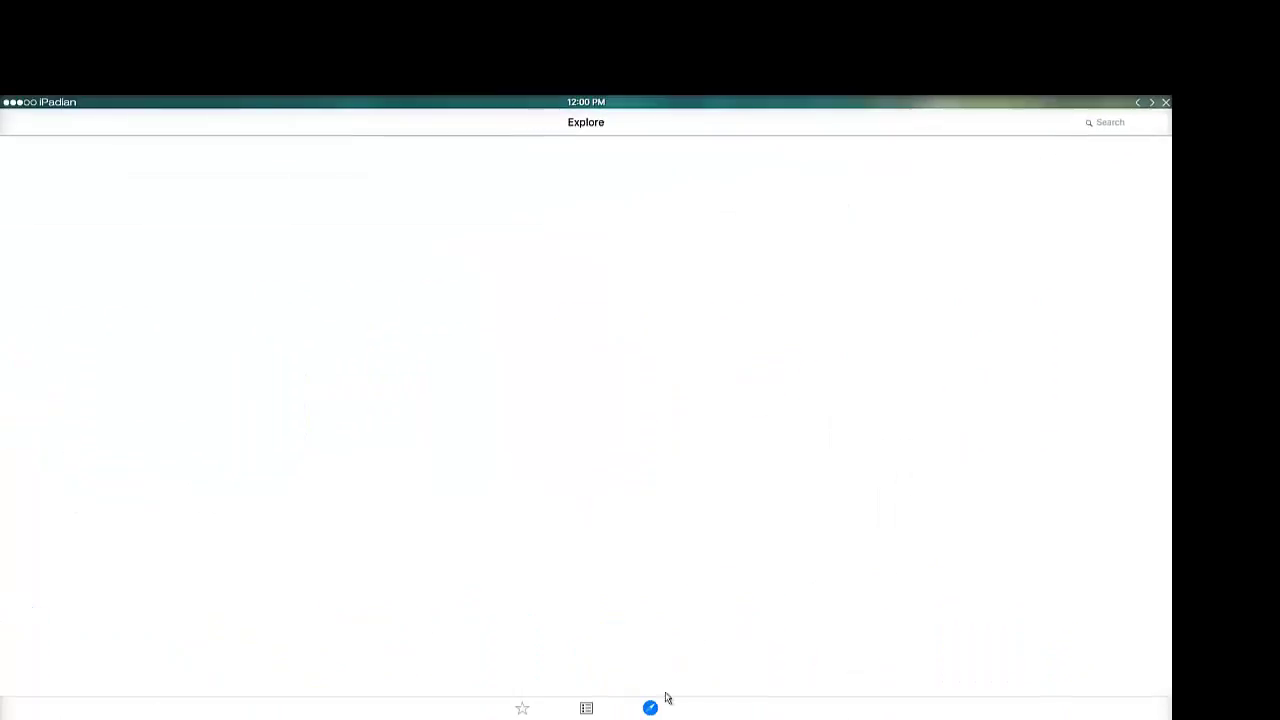
click(1100, 124)
text(hill climb)
From Top Charts, attempt to GET Hill Climb Racing 2 and dismiss the iPadian Premium alert
click(586, 708)
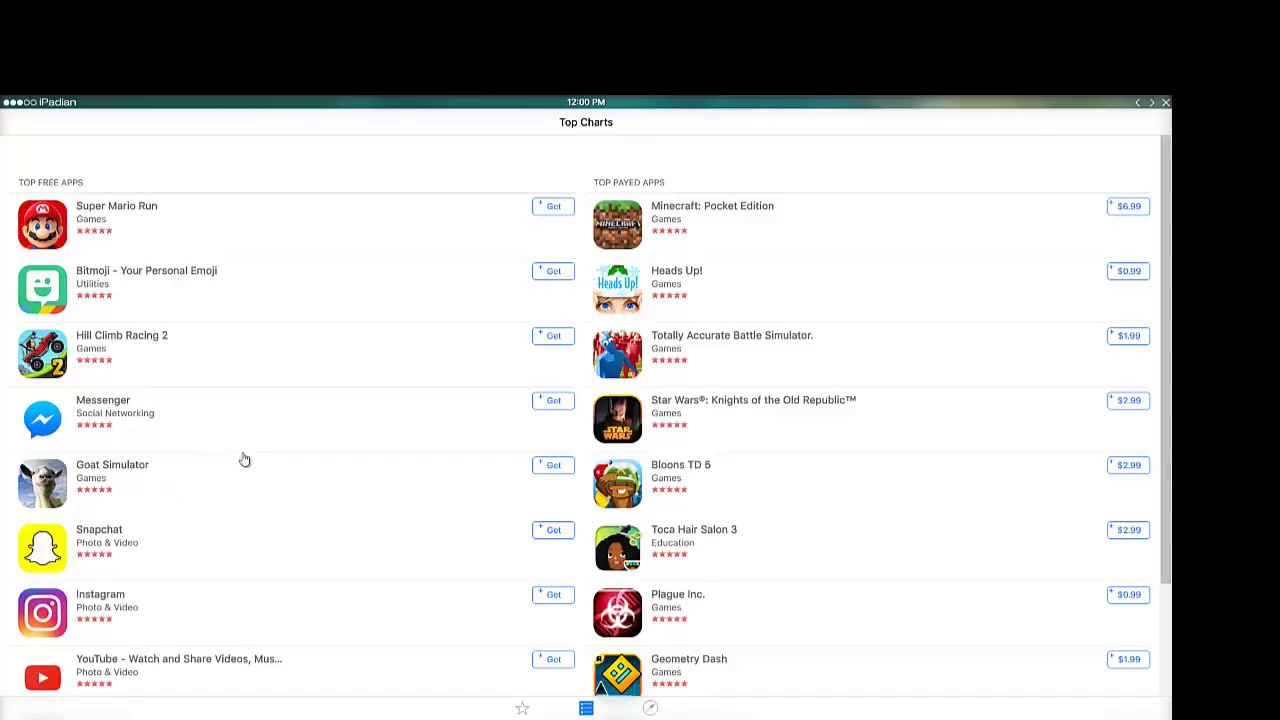
click(130, 338)
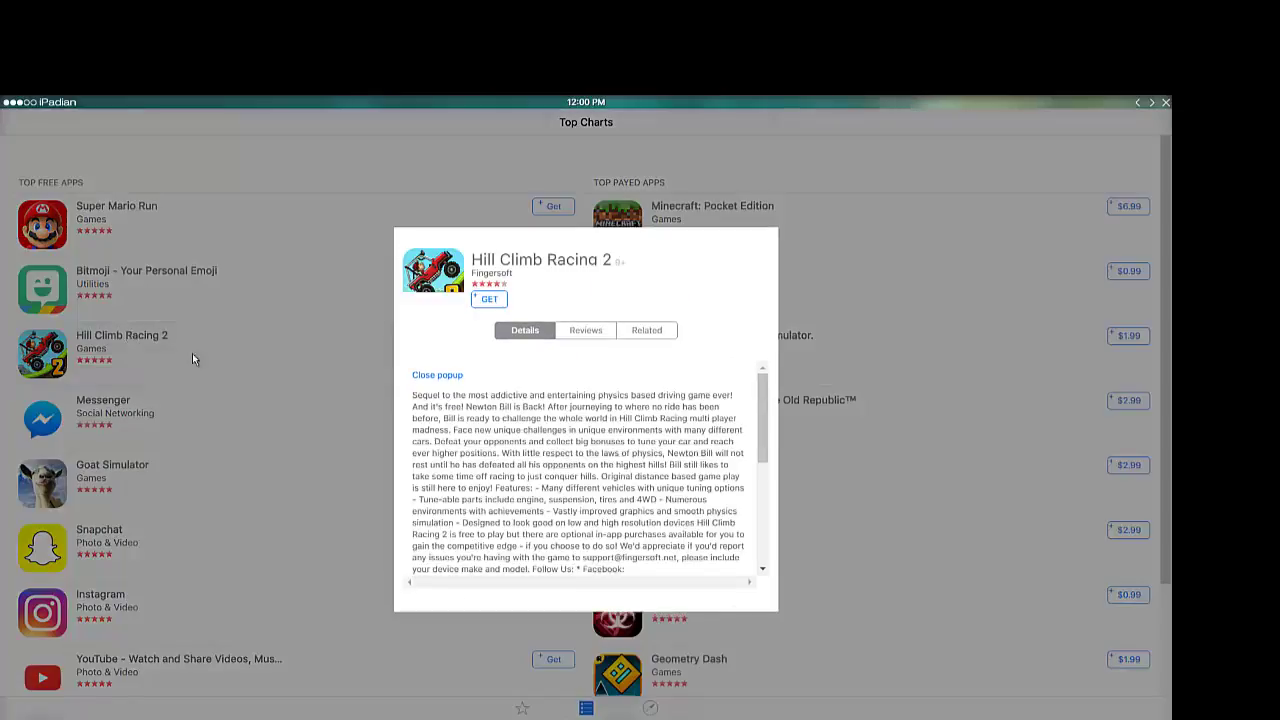
click(485, 300)
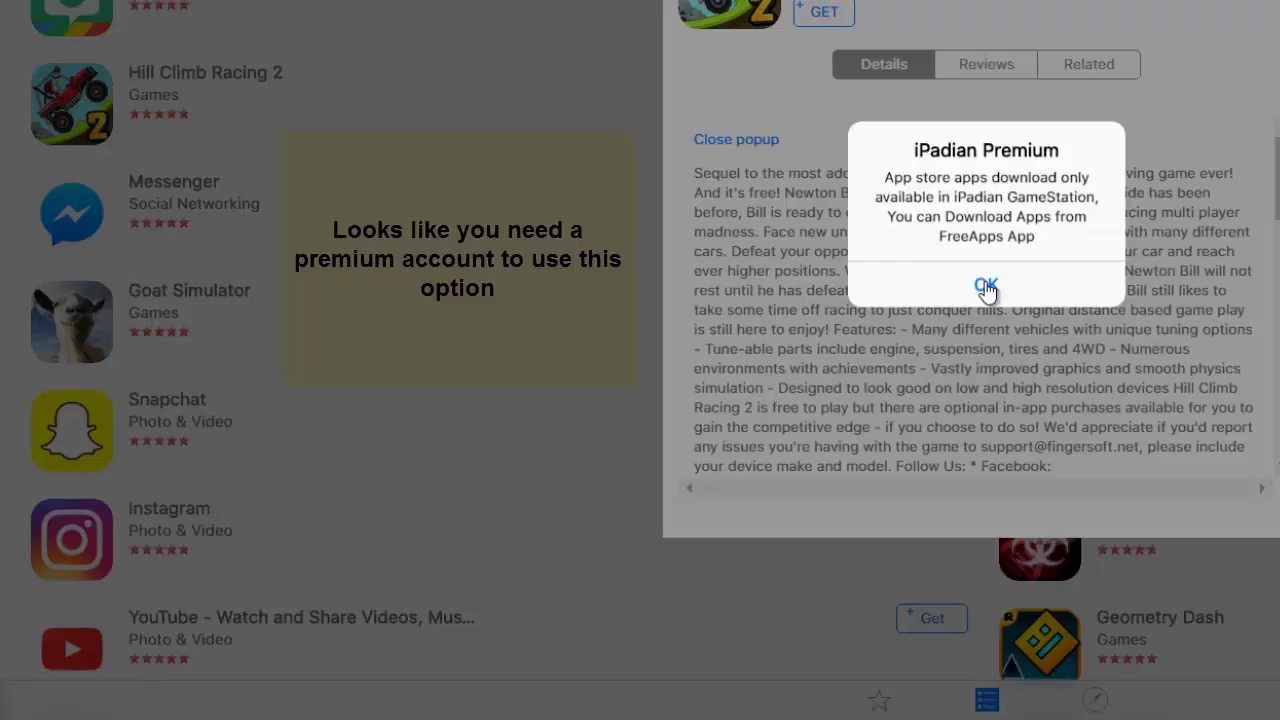
click(987, 286)
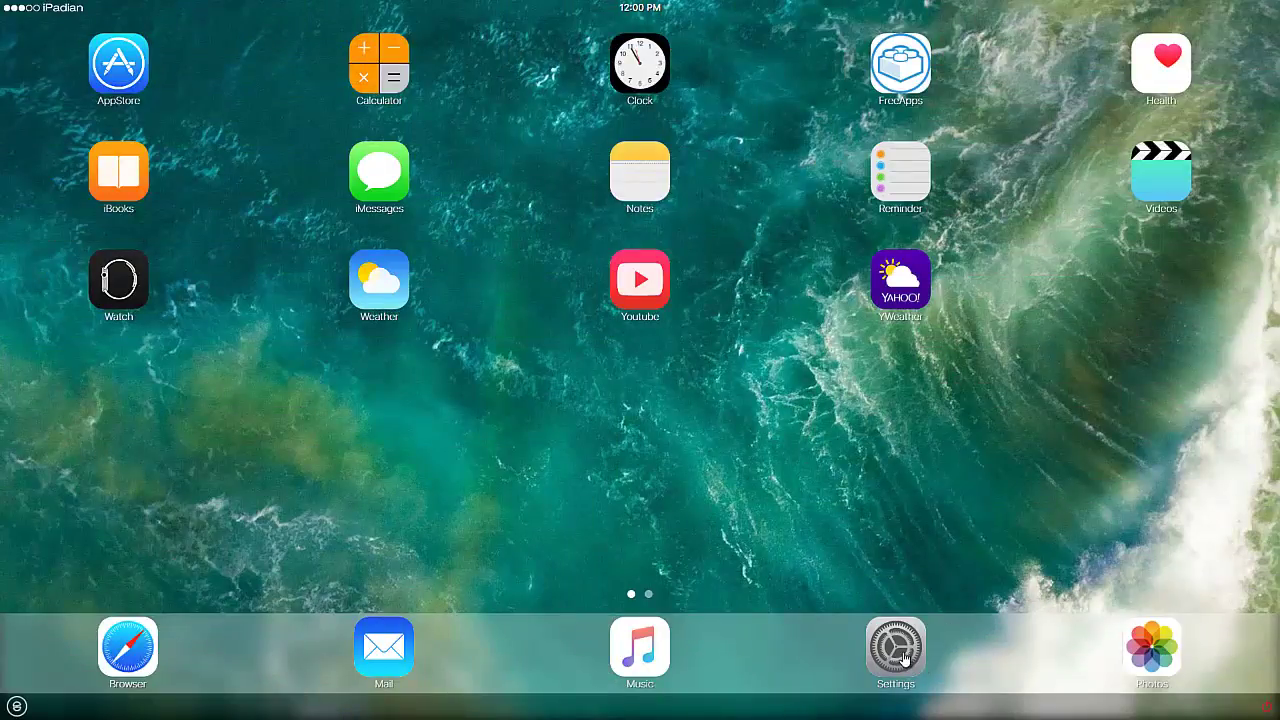
click(900, 652)
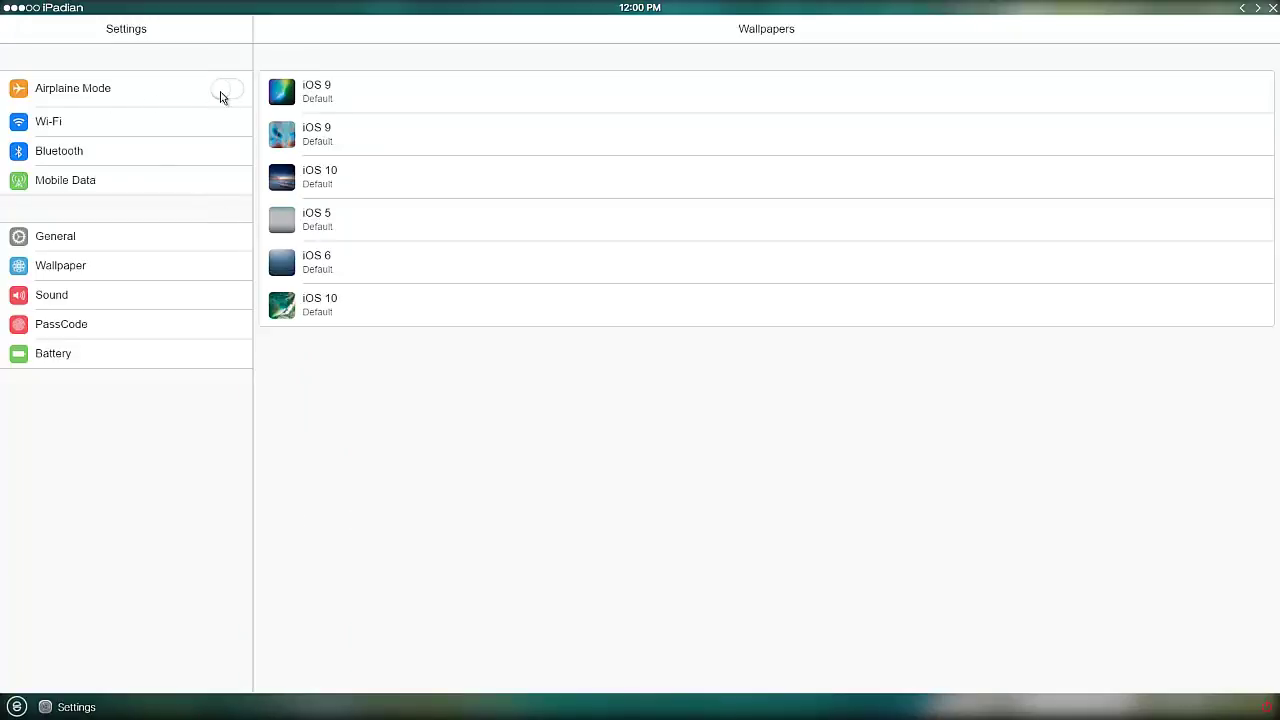
click(228, 91)
click(18, 706)
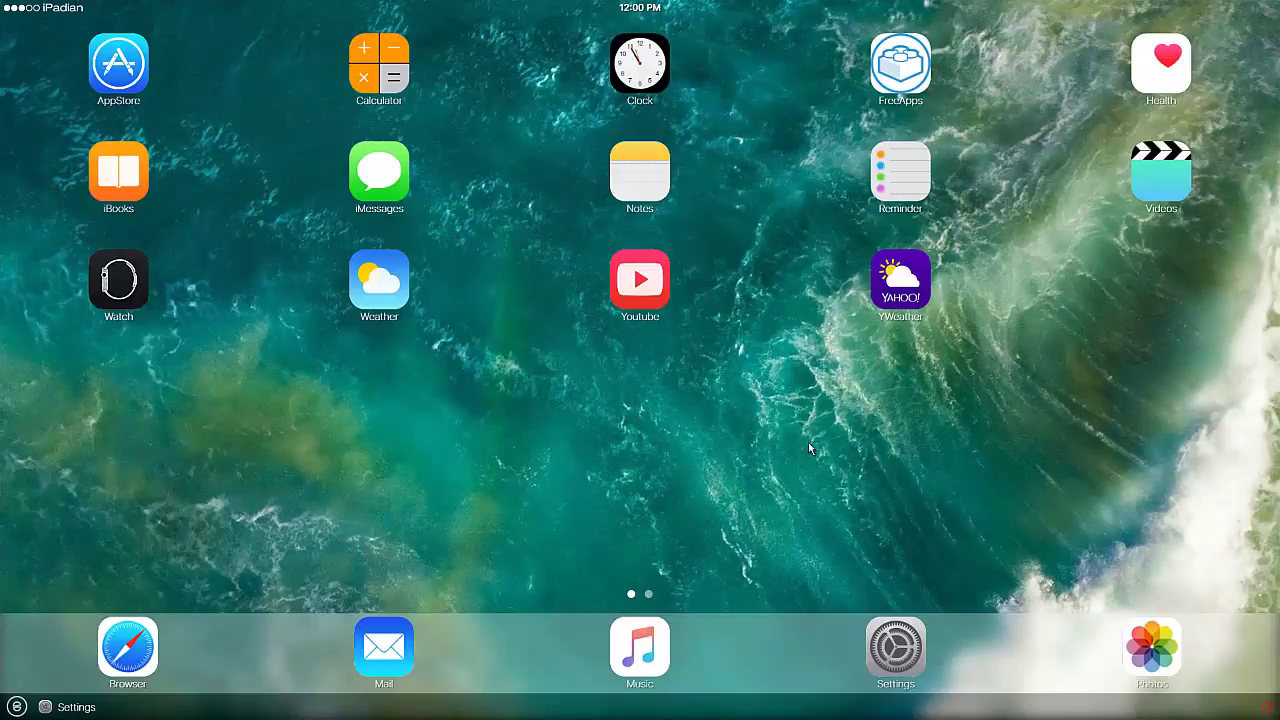
drag(810, 449, 562, 326)
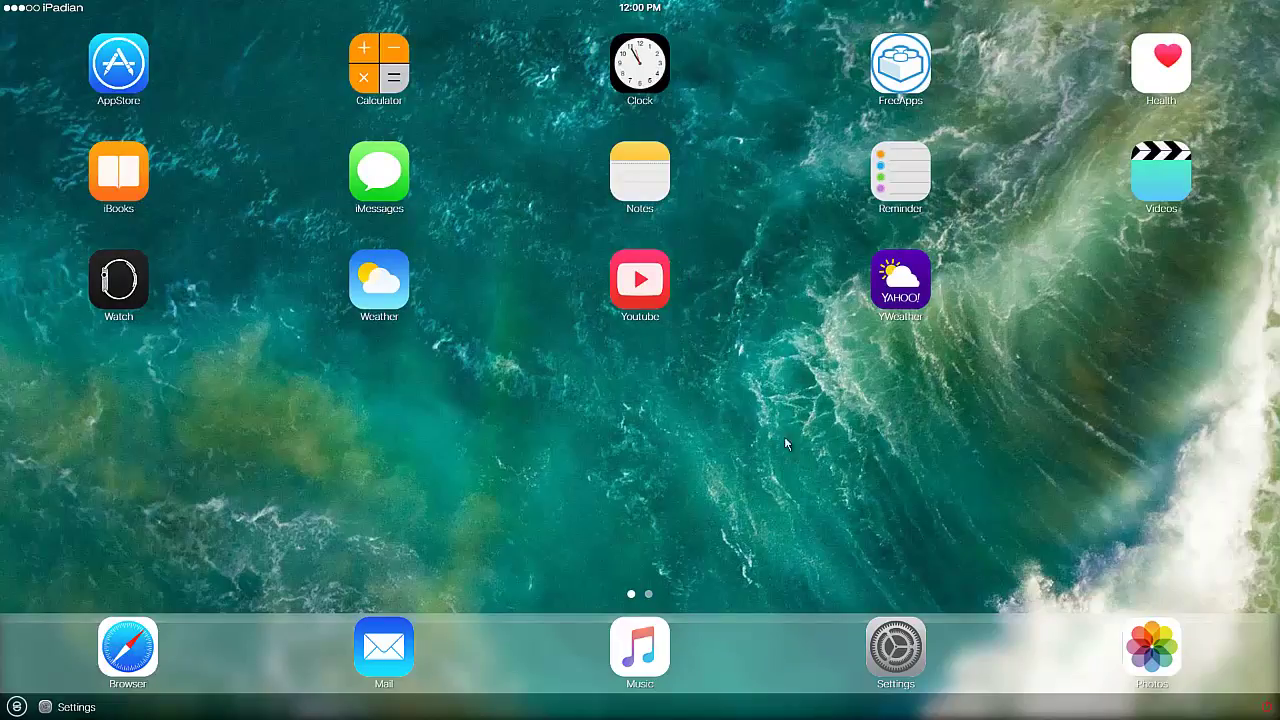
drag(1016, 440, 633, 412)
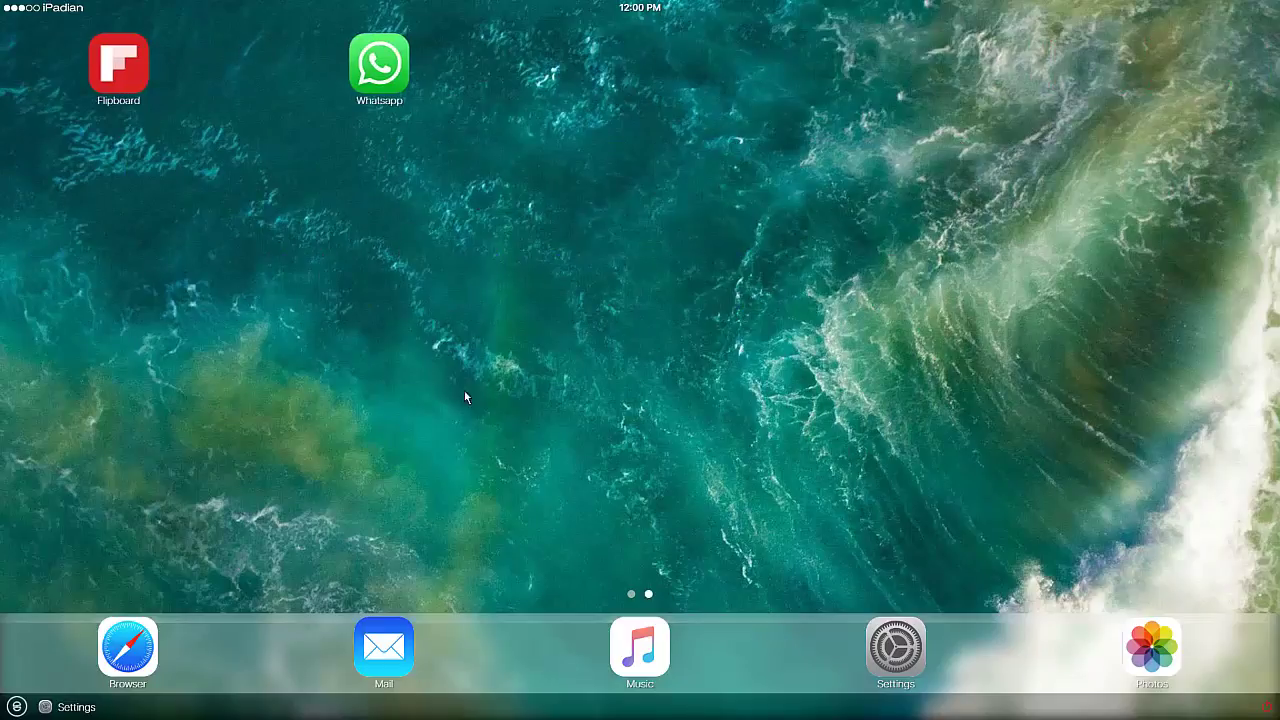
drag(464, 397, 615, 368)
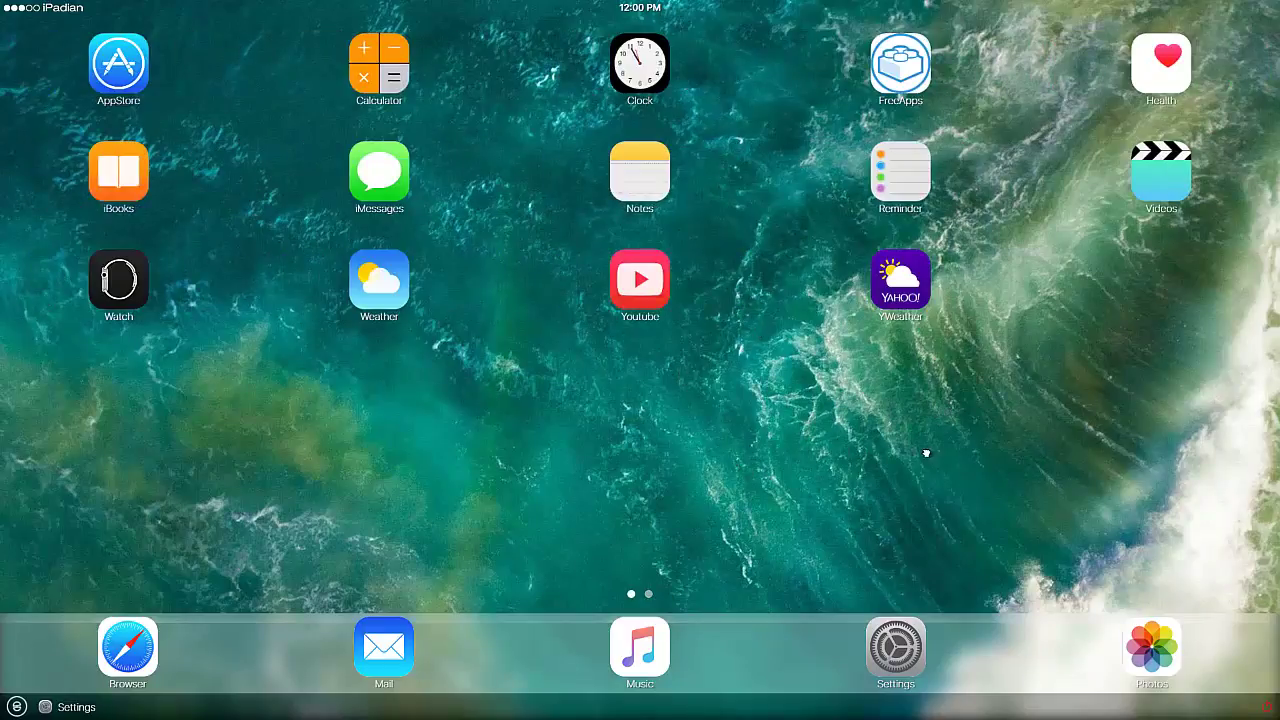
drag(926, 453, 720, 451)
In iMessages, enter the activation phone number and a display name
click(387, 174)
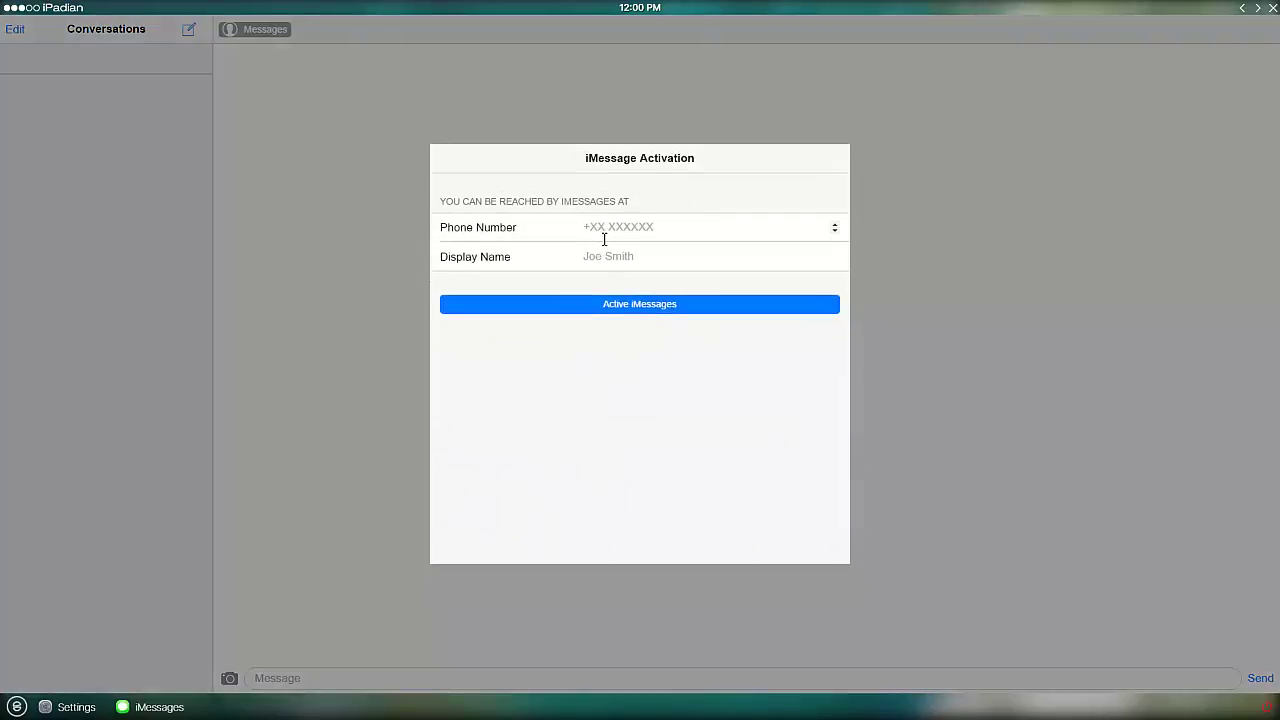
click(604, 239)
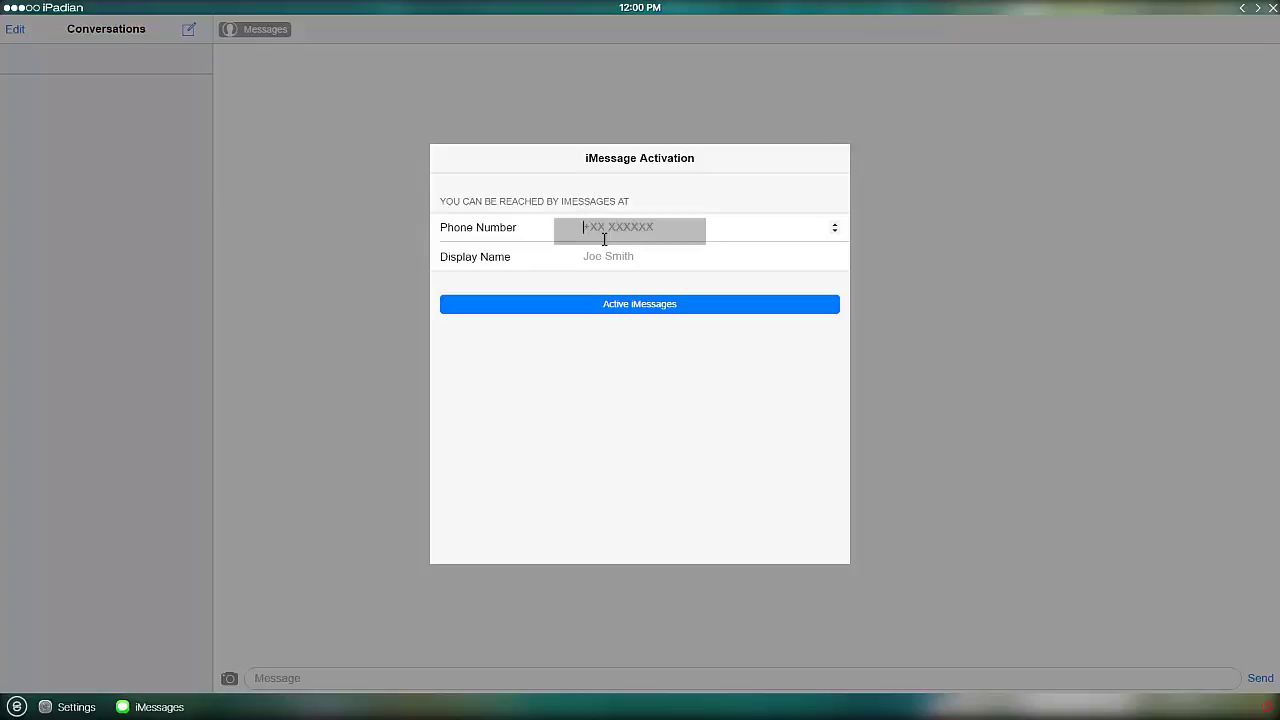
text(90404)
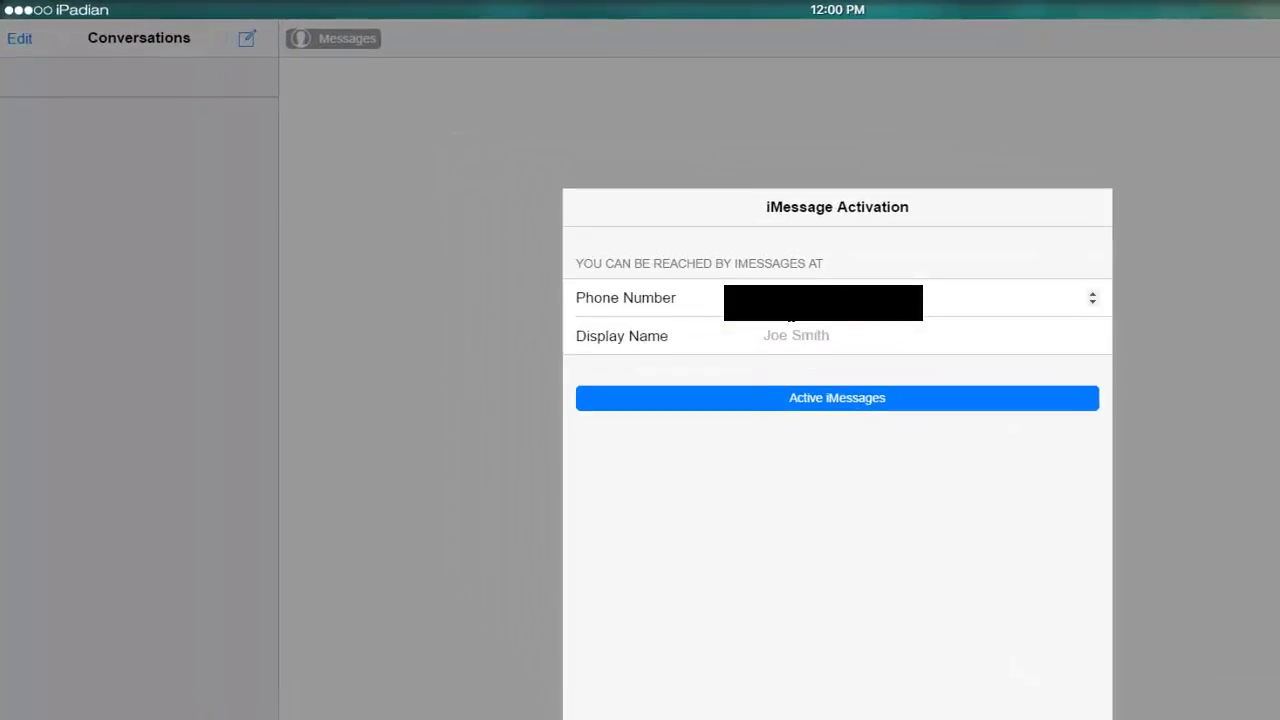
click(834, 343)
text(vire)
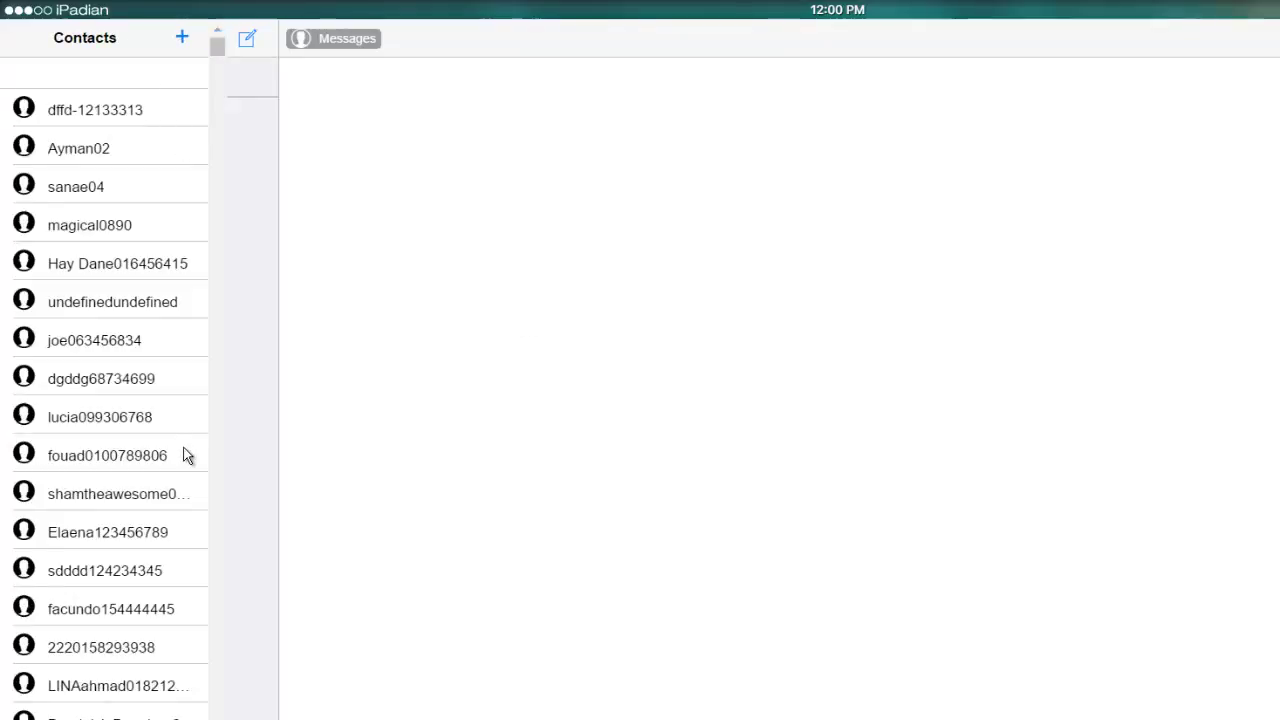
scroll(185, 456, down, 10)
scroll(185, 462, down, 15)
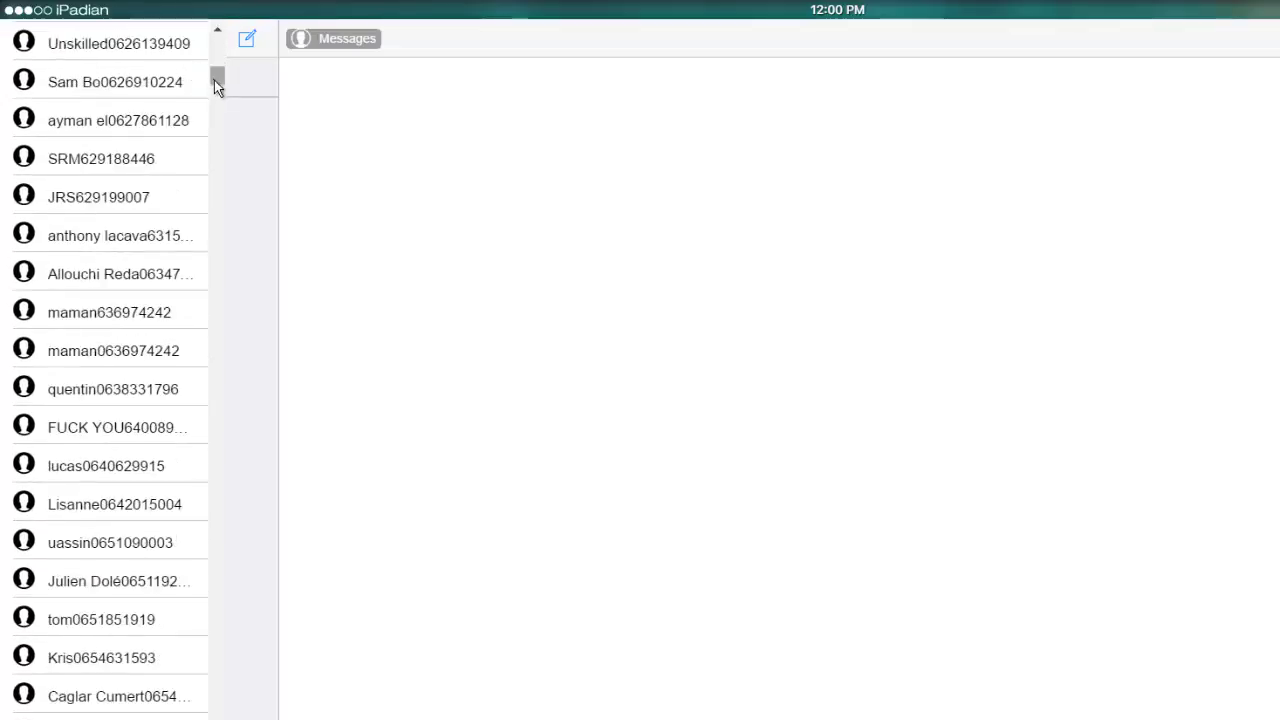
scroll(220, 486, down, 20)
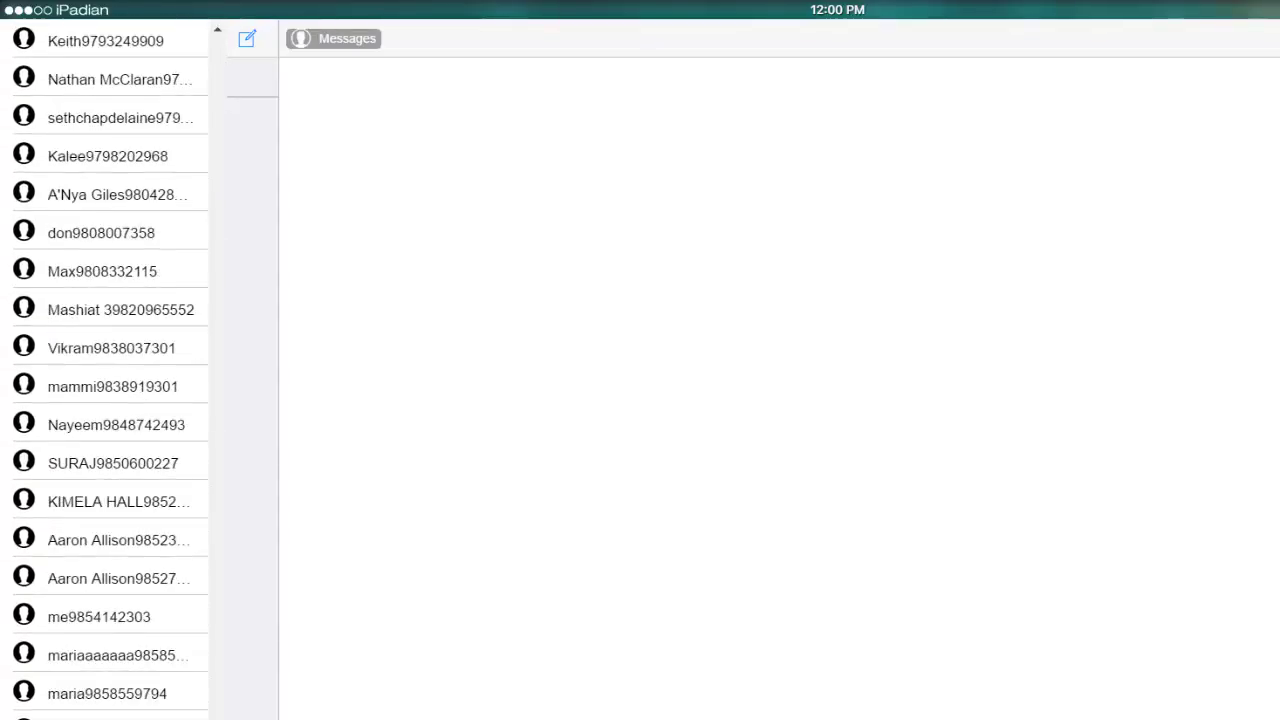
scroll(110, 370, up, 5)
scroll(110, 370, up, 8)
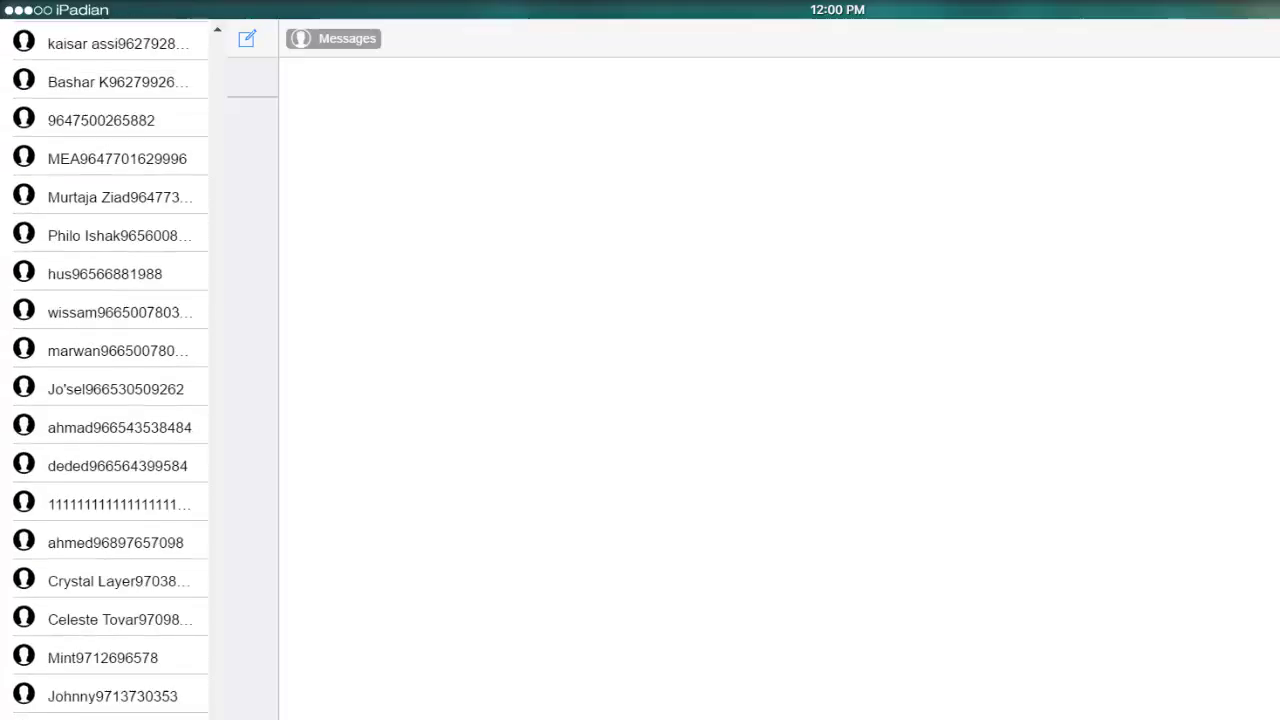
scroll(229, 500, up, 15)
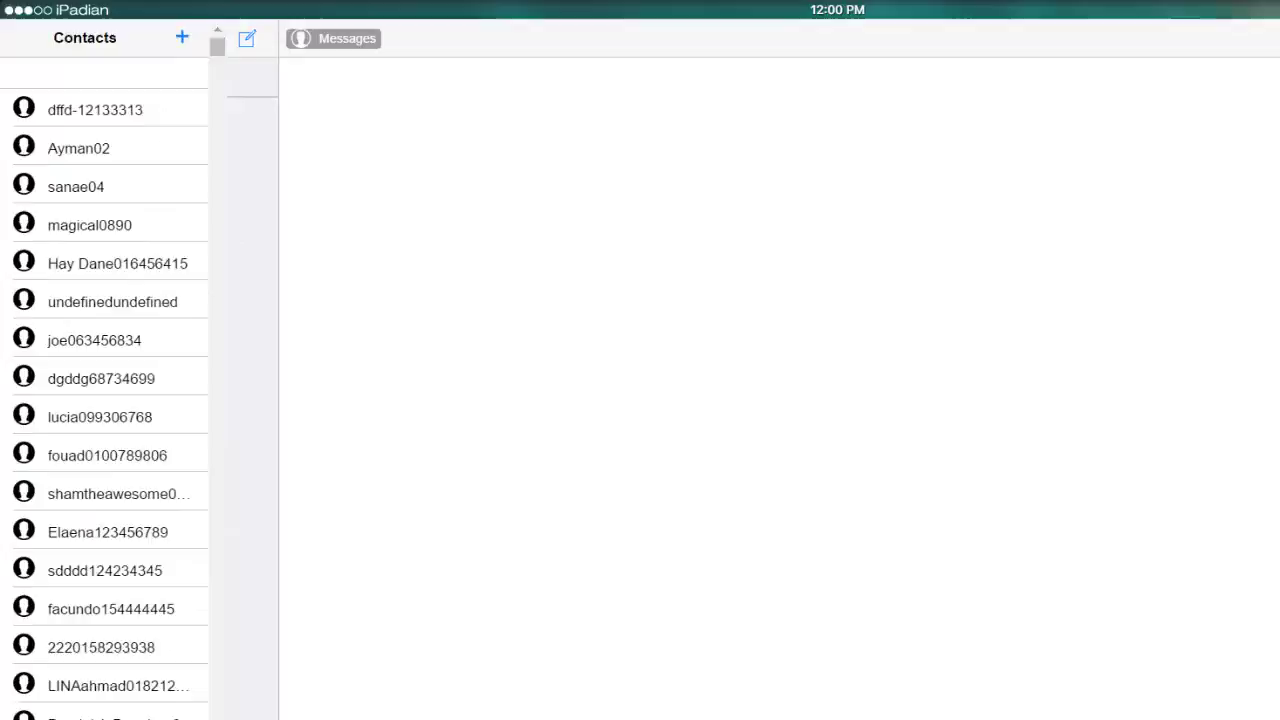
Exit the Messages app back to the ocean-wallpaper home screen
right_click(815, 452)
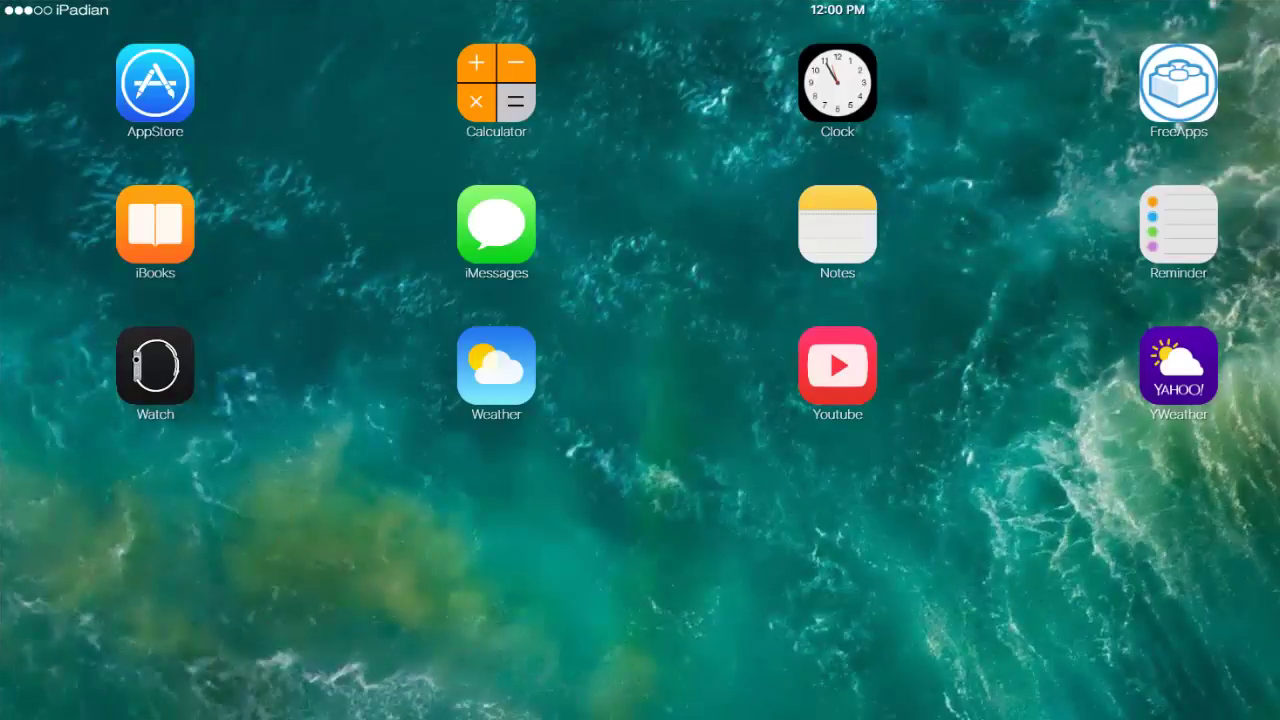